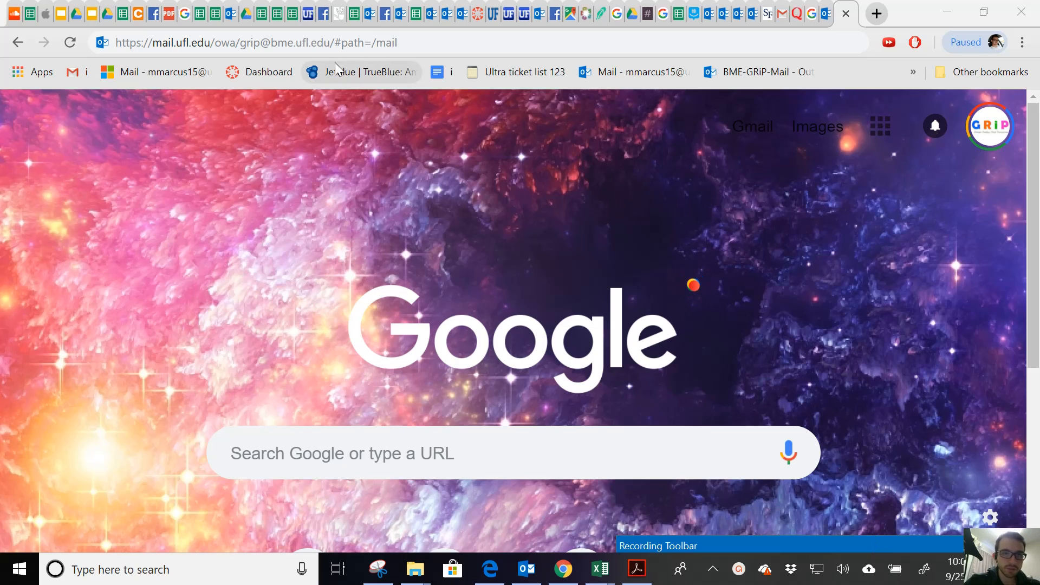
Edit the Outlook Web App address to point at the GRiP-Info mailbox and load its sign-in page.
left_click(390, 43)
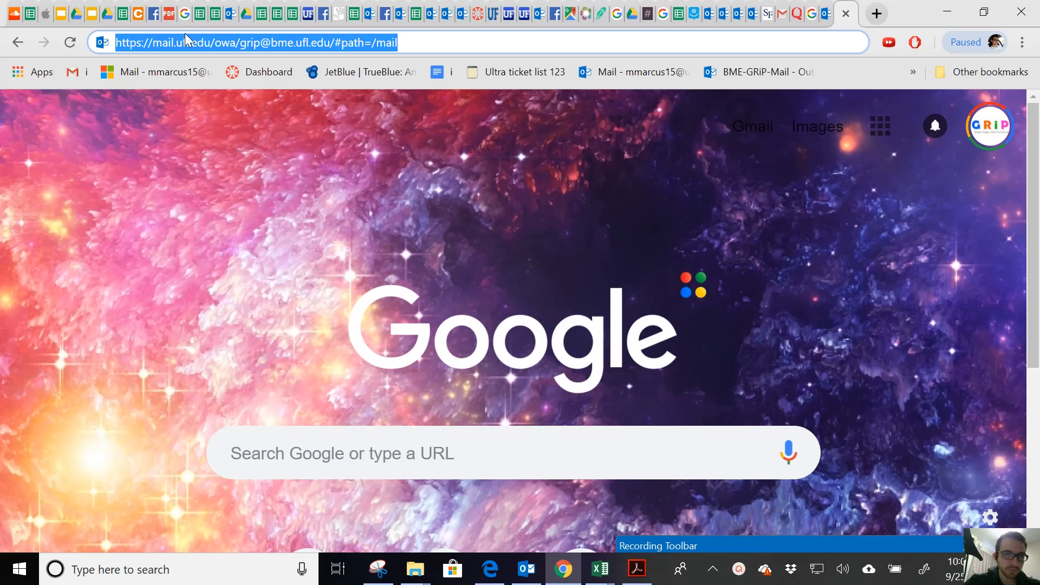
left_click(261, 44)
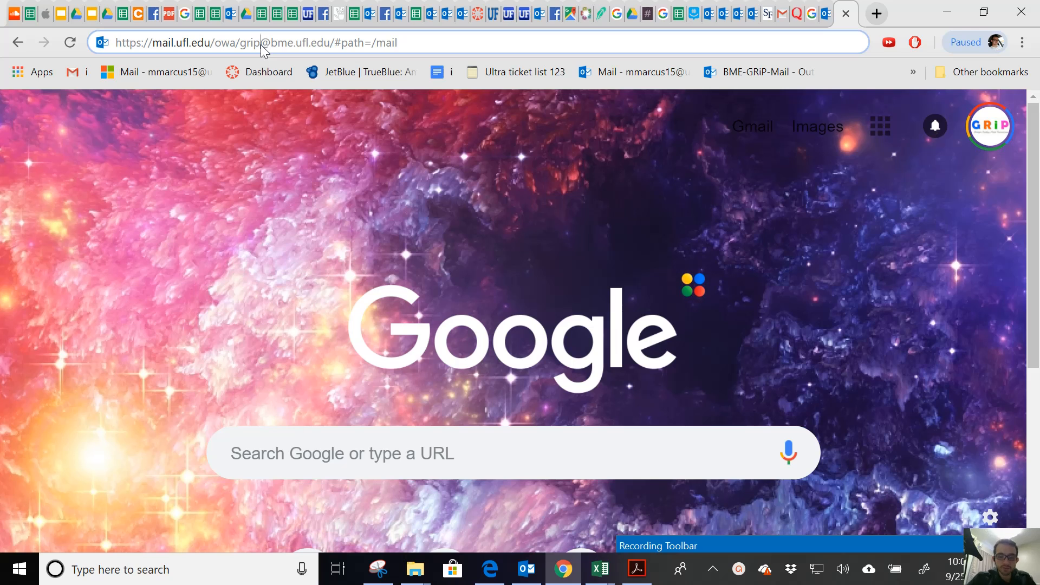
type("-")
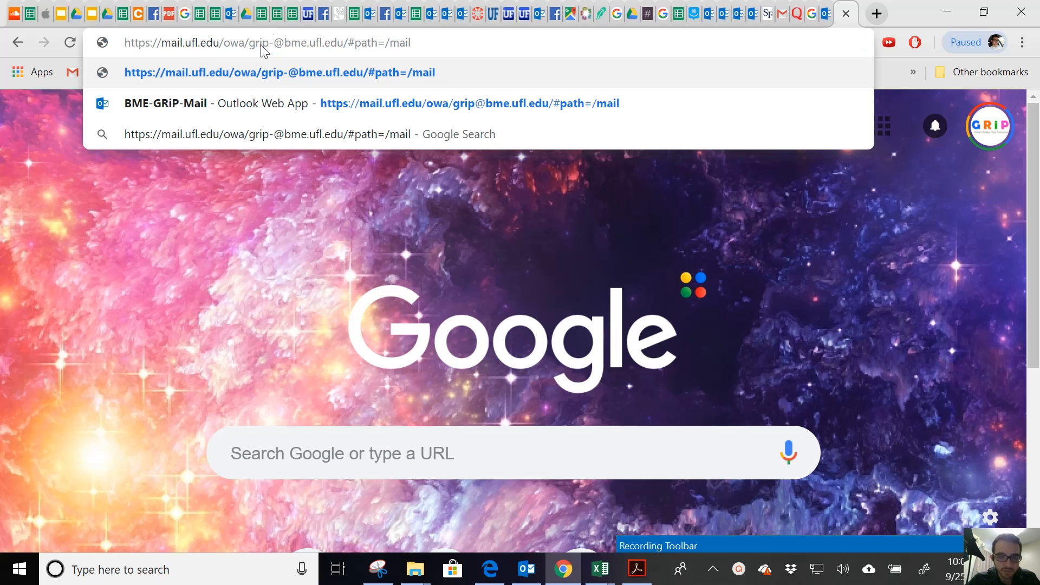
type("info")
key("BackSpace")
key("BackSpace")
key("BackSpace")
key("BackSpace")
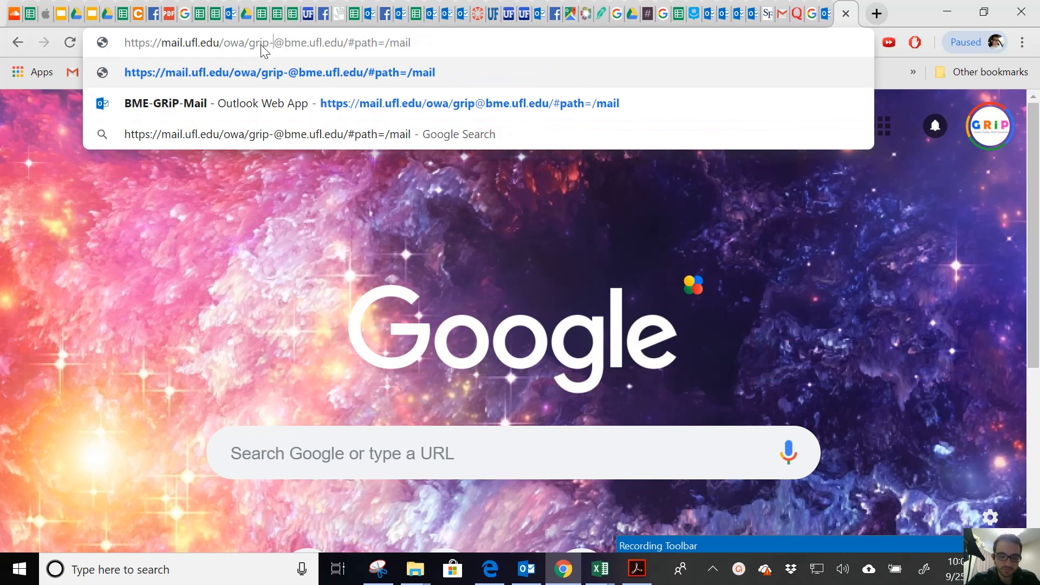
type("family")
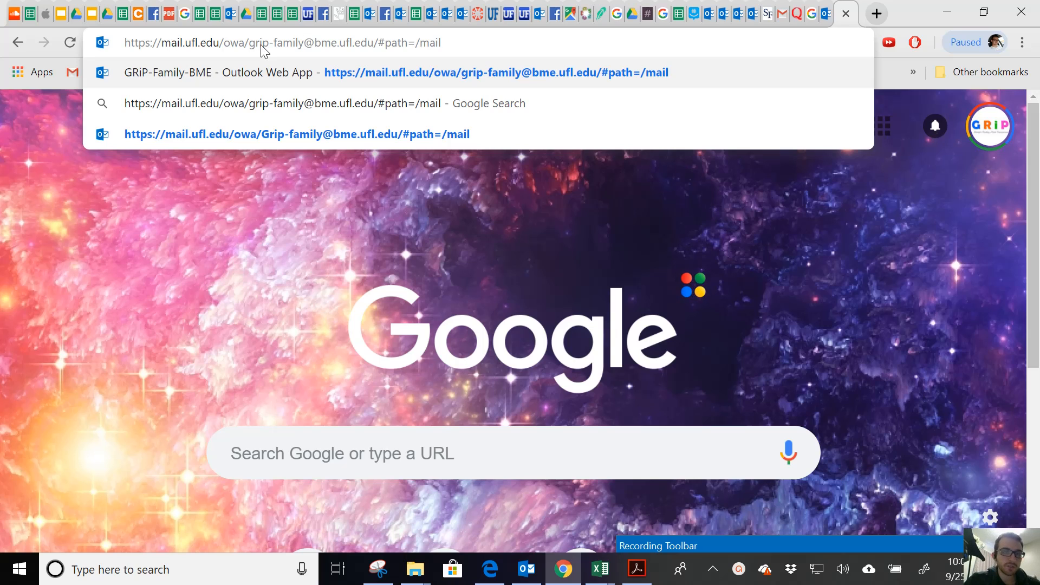
key("BackSpace")
key("BackSpace")
key("BackSpace")
key("BackSpace")
key("BackSpace")
key("BackSpace")
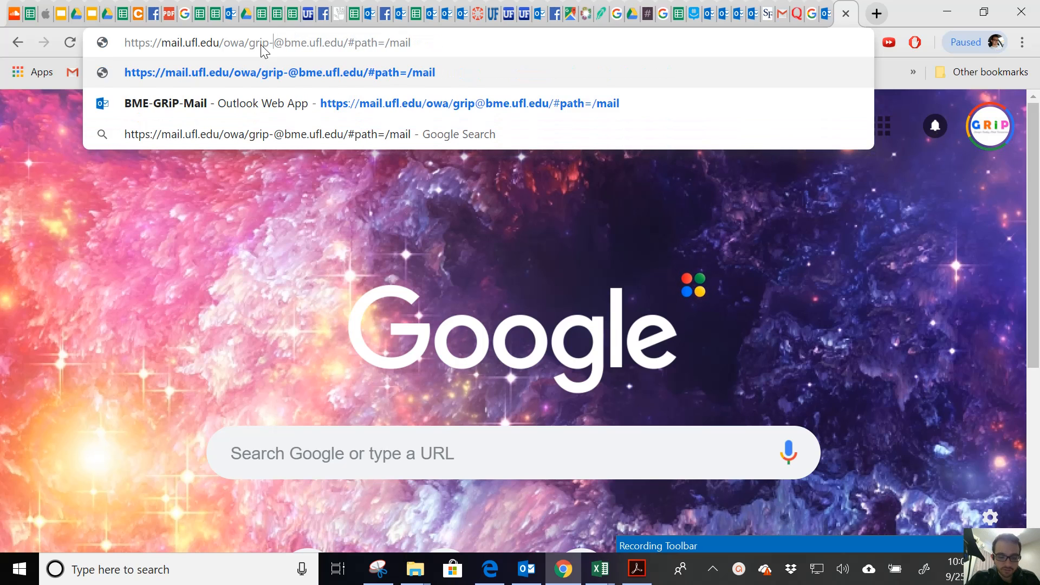
type("info")
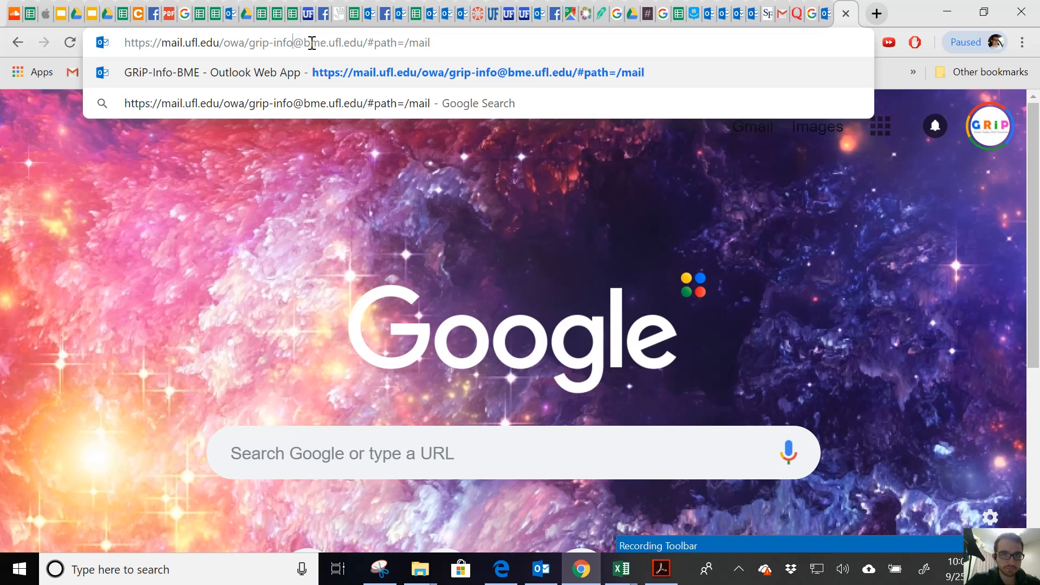
key("Return")
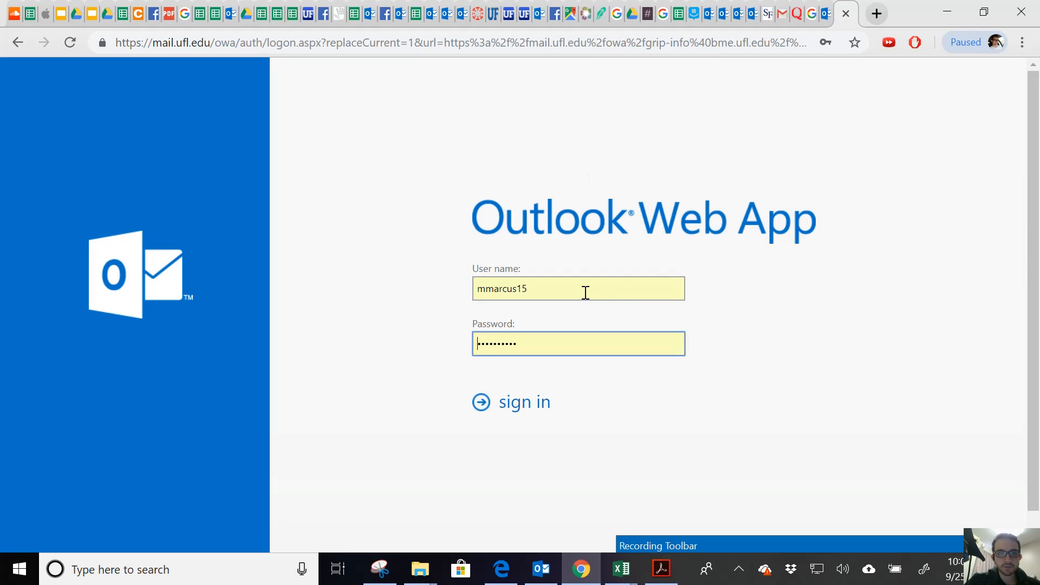
Sign in to GRiP-Info-BME with the saved credentials and bring up the gear settings menu.
left_click(586, 292)
left_click(795, 305)
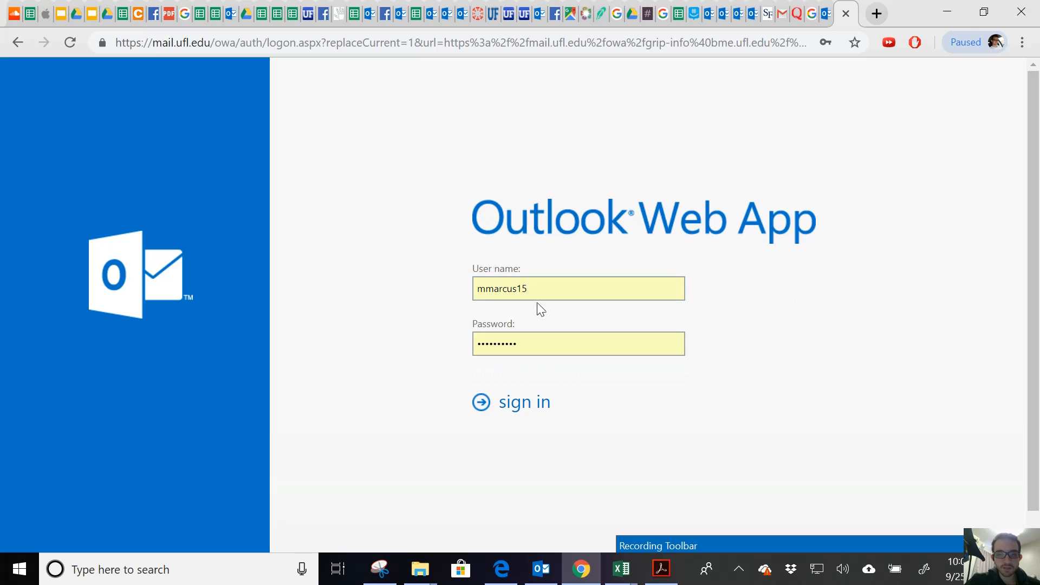
left_click(541, 291)
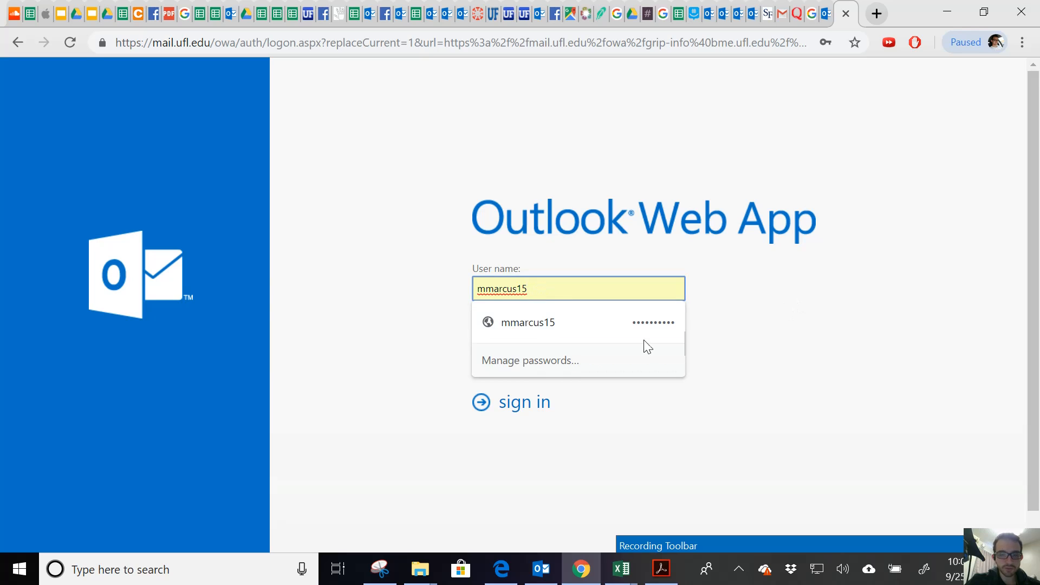
left_click(796, 345)
left_click(520, 406)
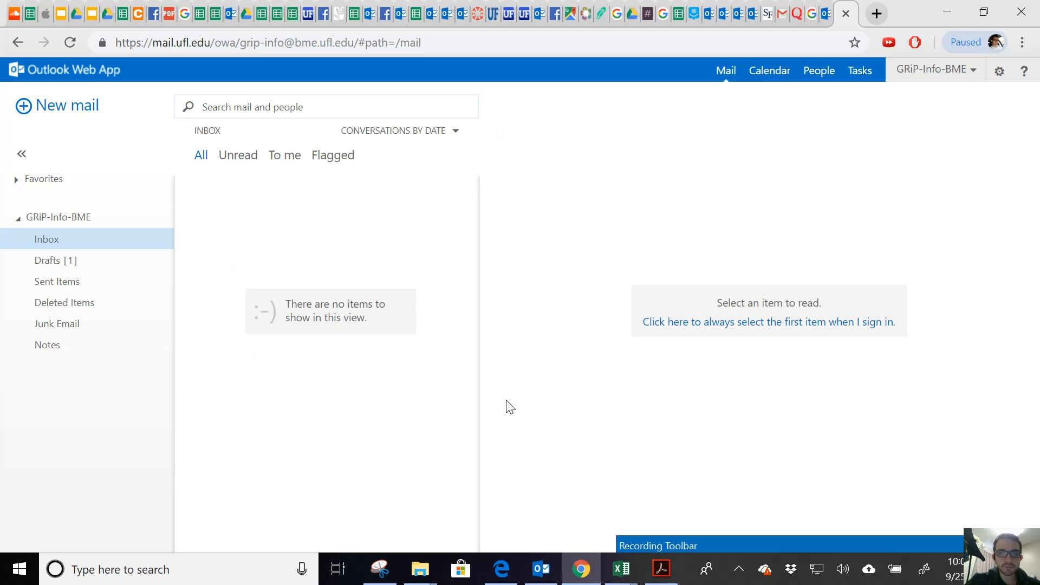
left_click(969, 83)
left_click(999, 73)
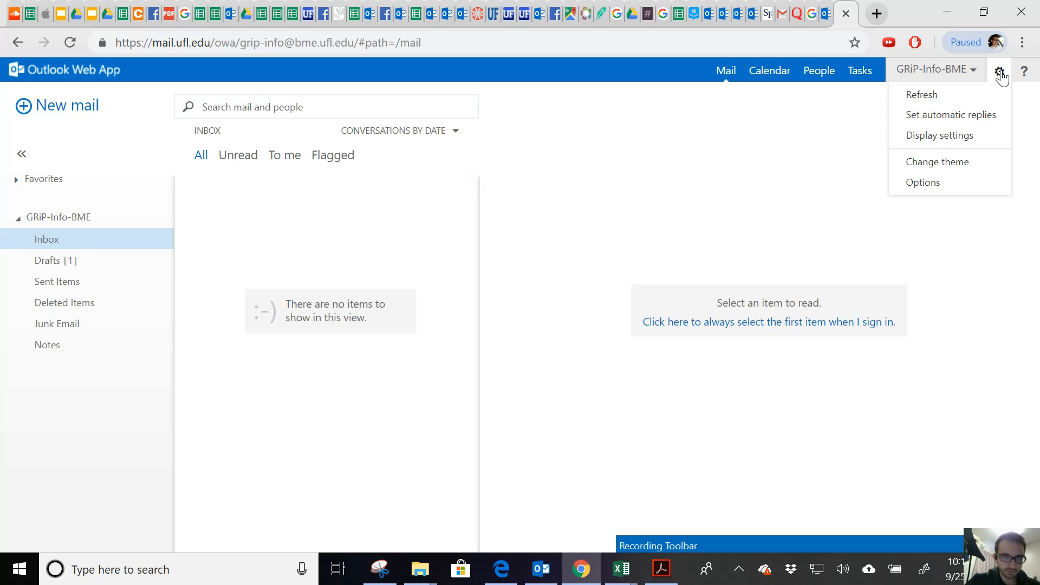
Start a new inbox rule via Options > organize email > inbox rules > Create a new rule.
left_click(925, 187)
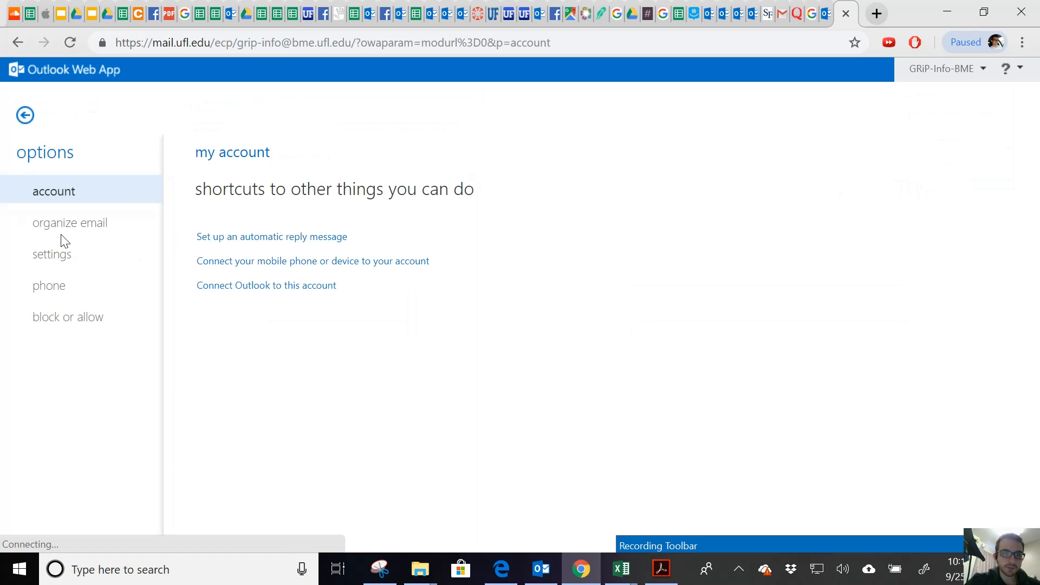
left_click(63, 229)
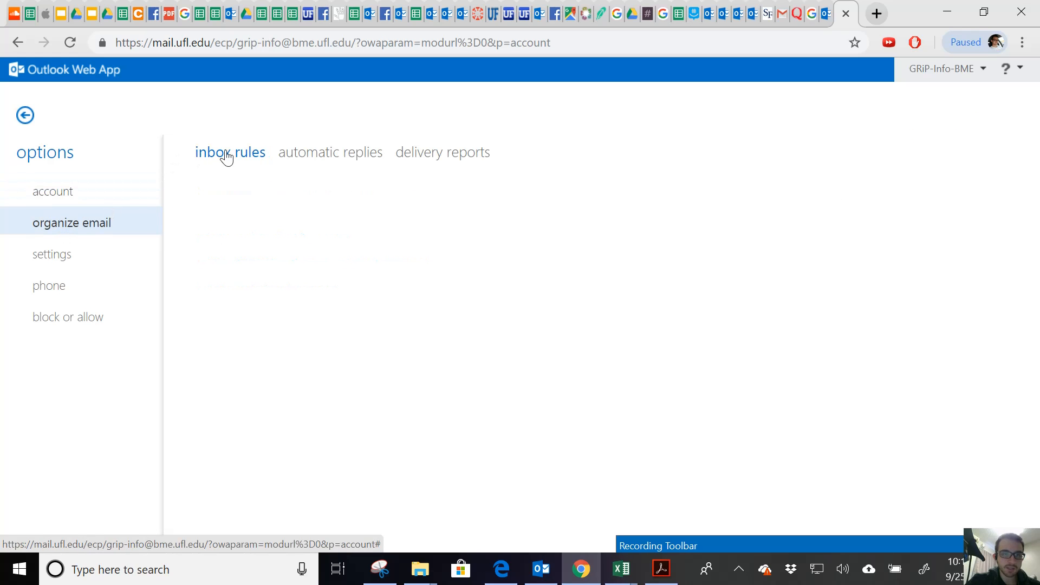
left_click(207, 218)
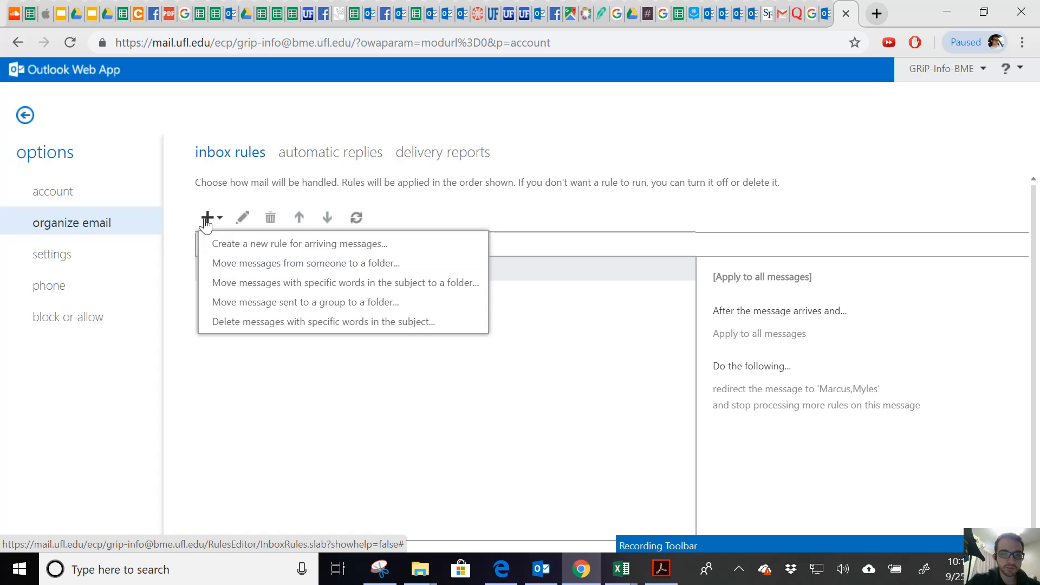
left_click(217, 243)
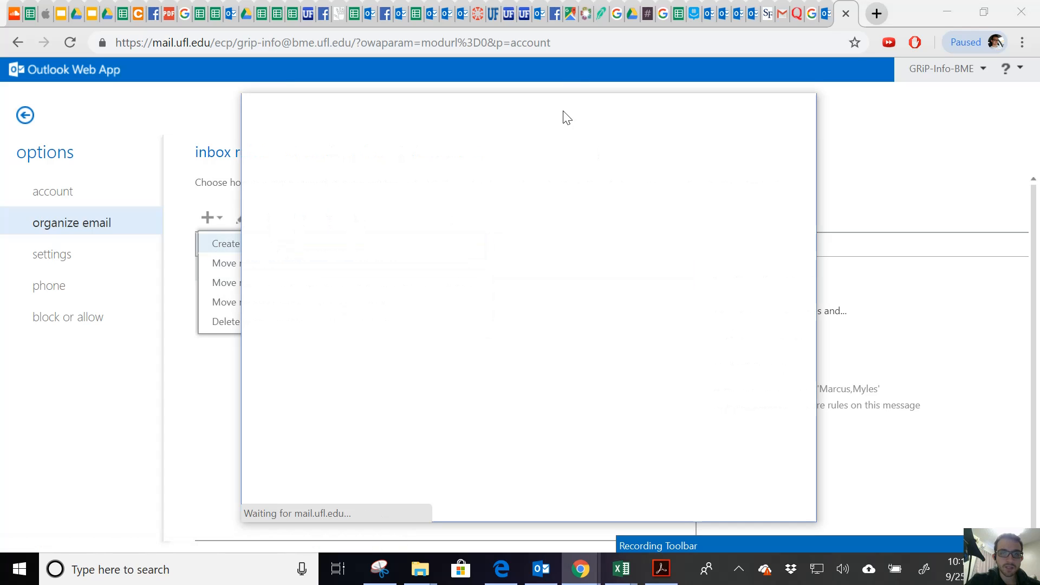
left_click_drag(560, 109, 561, 89)
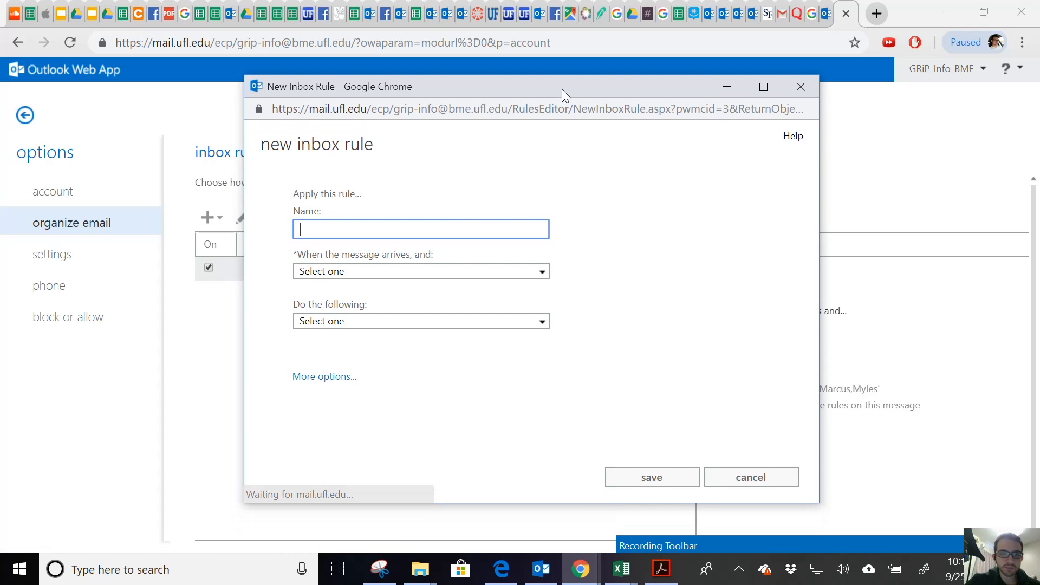
Set the rule to apply to all messages and redirect them to the user's personal address.
left_click(451, 270)
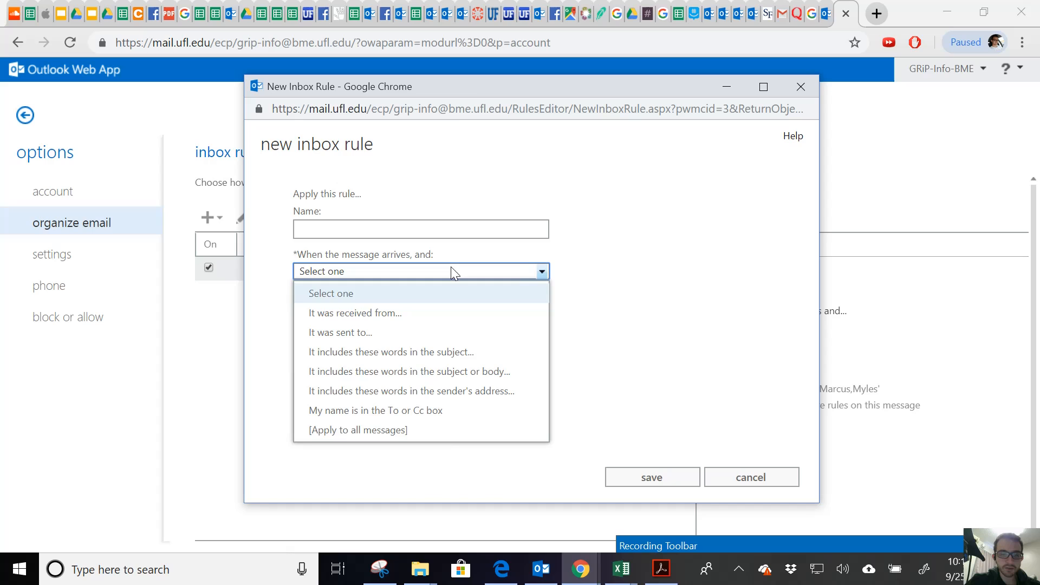
left_click(447, 430)
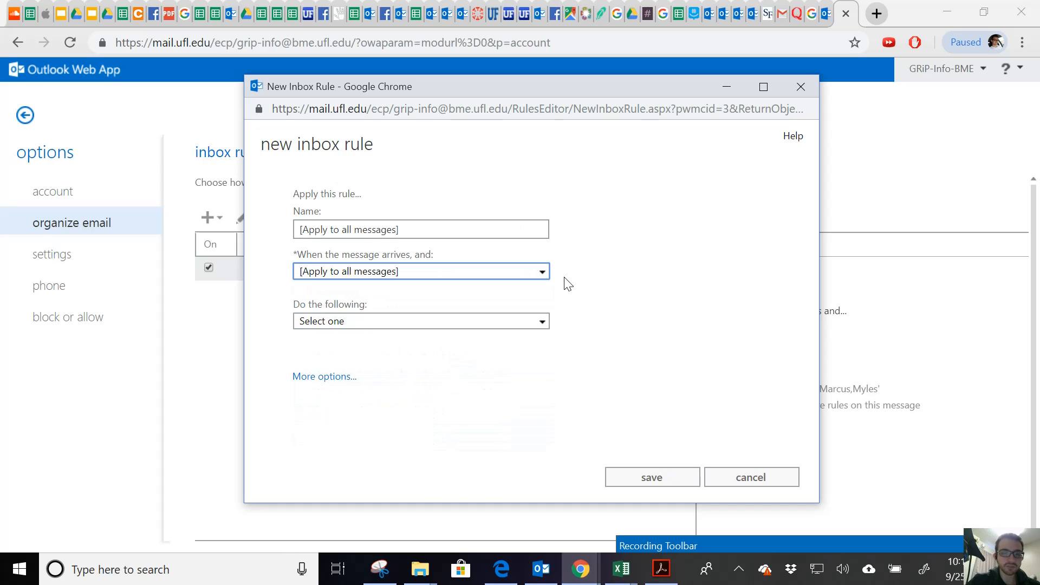
left_click(476, 323)
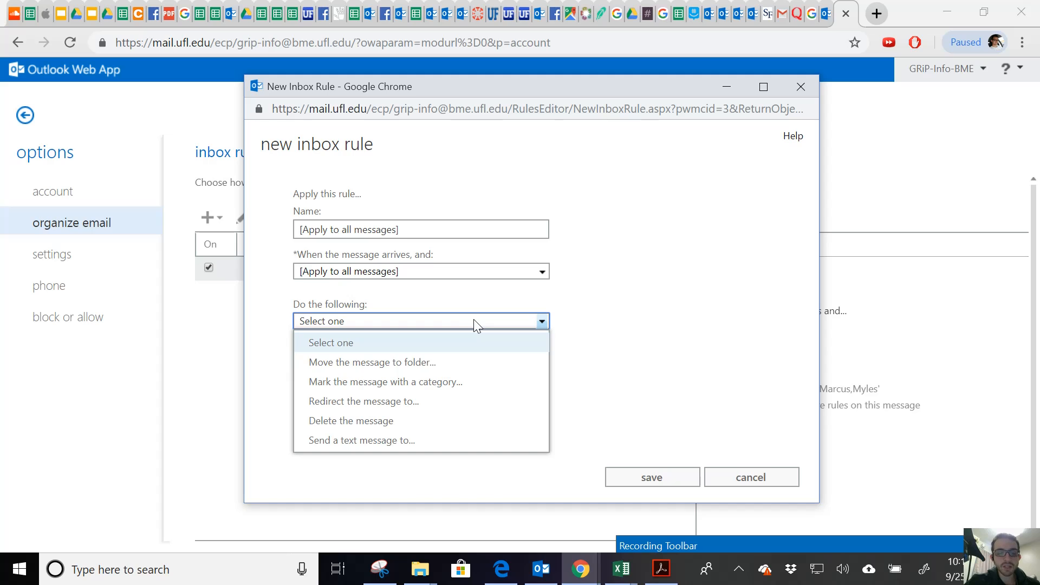
left_click(456, 401)
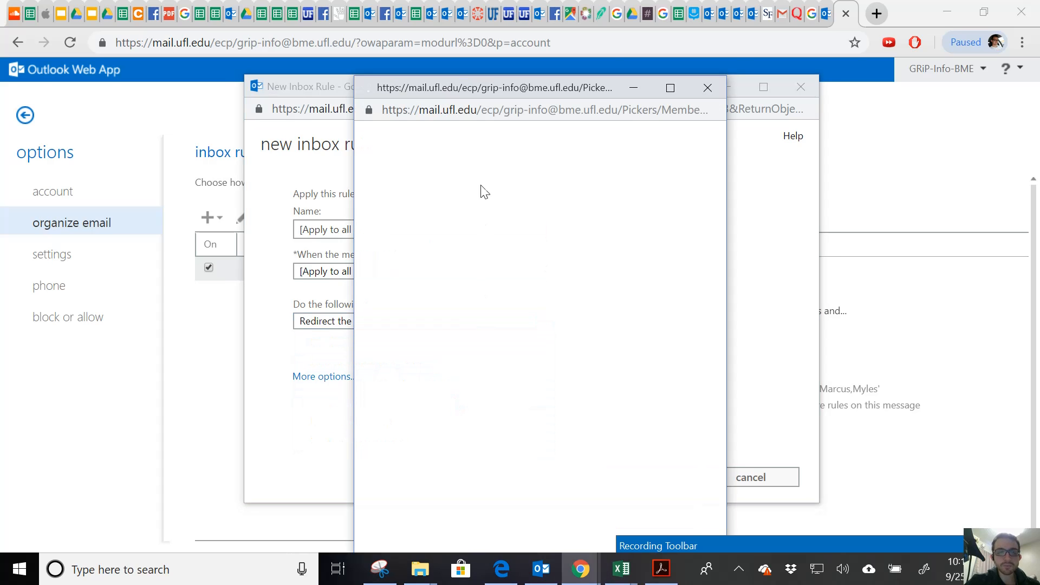
left_click_drag(460, 93, 438, 26)
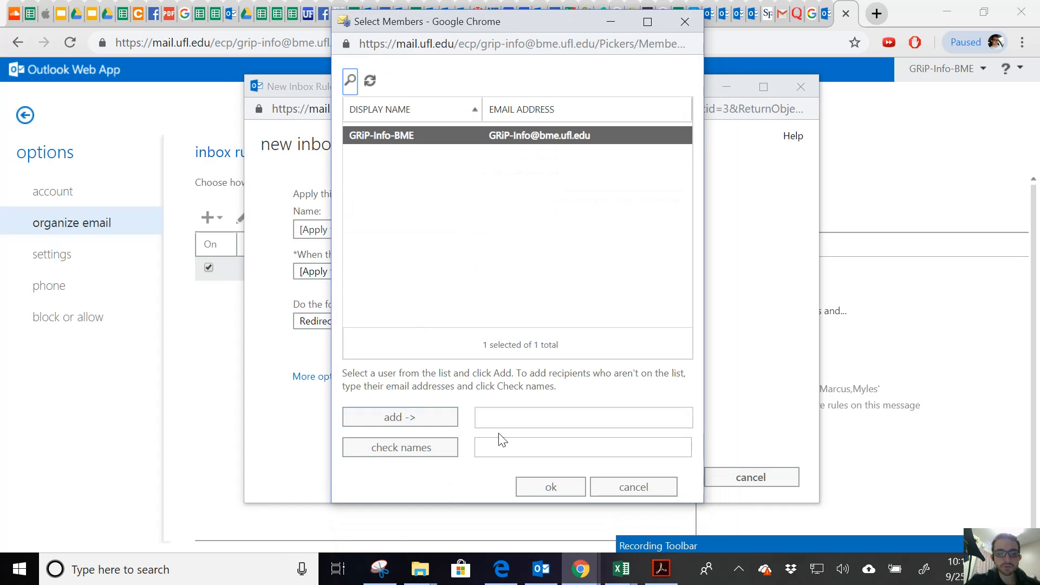
left_click(513, 449)
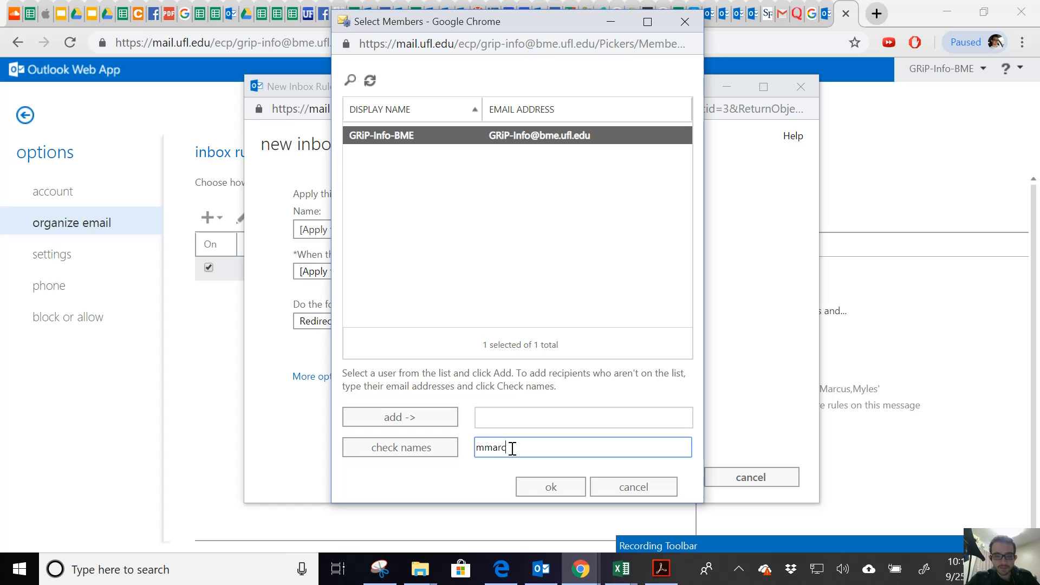
left_click(543, 484)
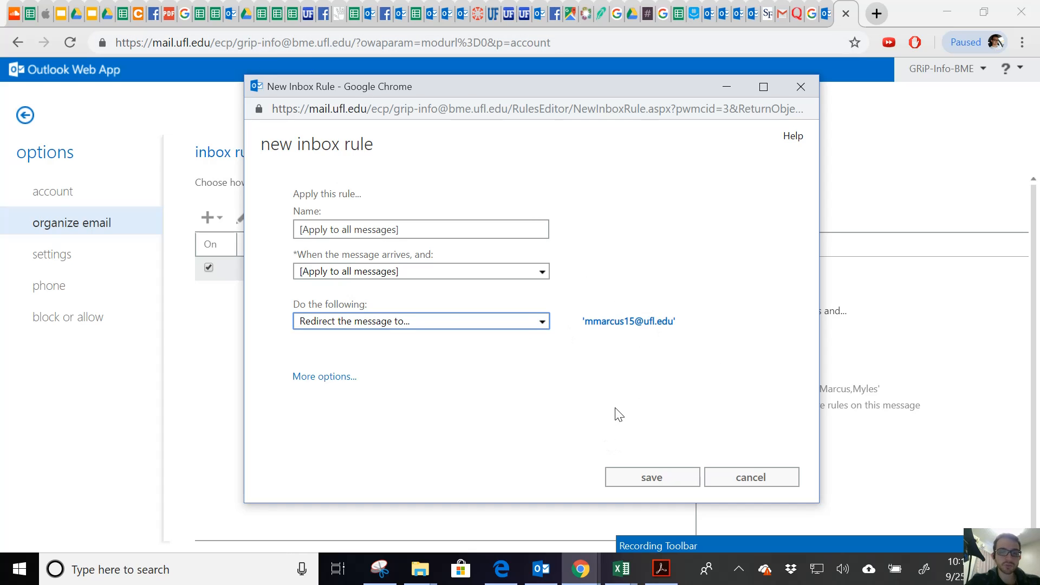
Recheck the rule's action list, keeping Redirect, and close the rule window unsaved.
left_click(458, 320)
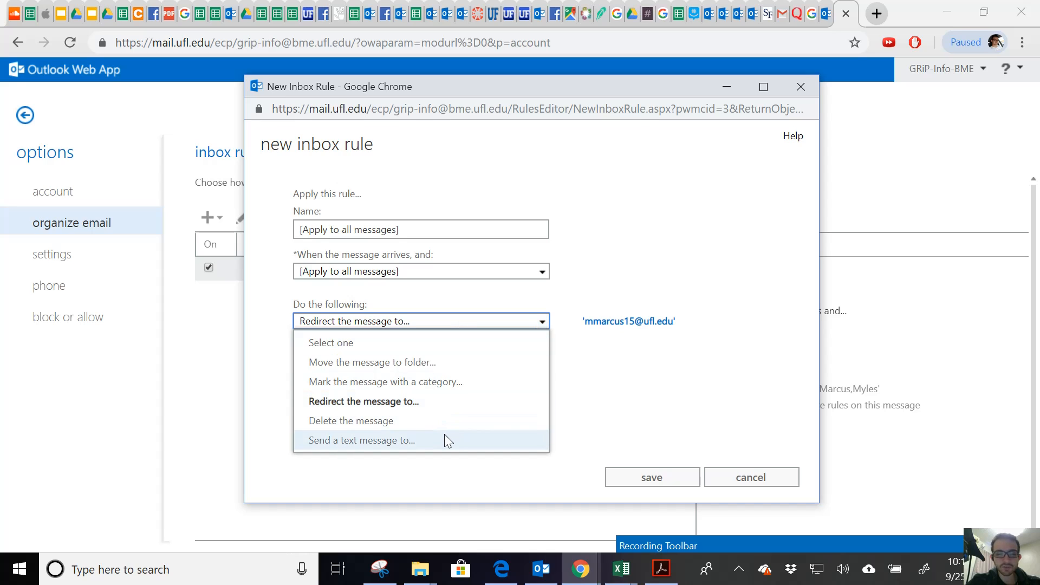
left_click(640, 389)
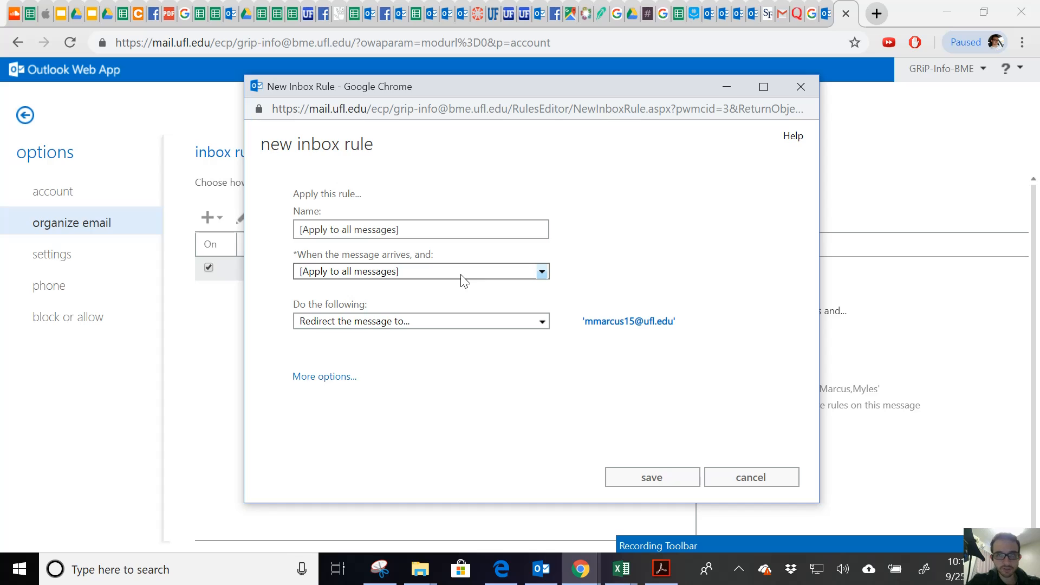
left_click(801, 88)
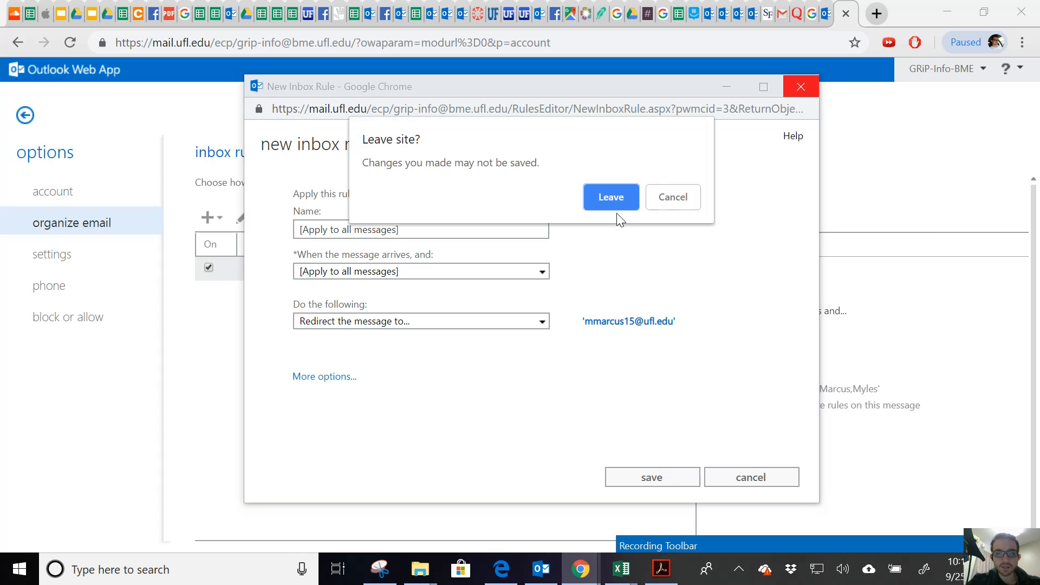
Discard the rule draft, leave Options, and reload the GRiP-Info-BME Inbox page.
left_click(611, 196)
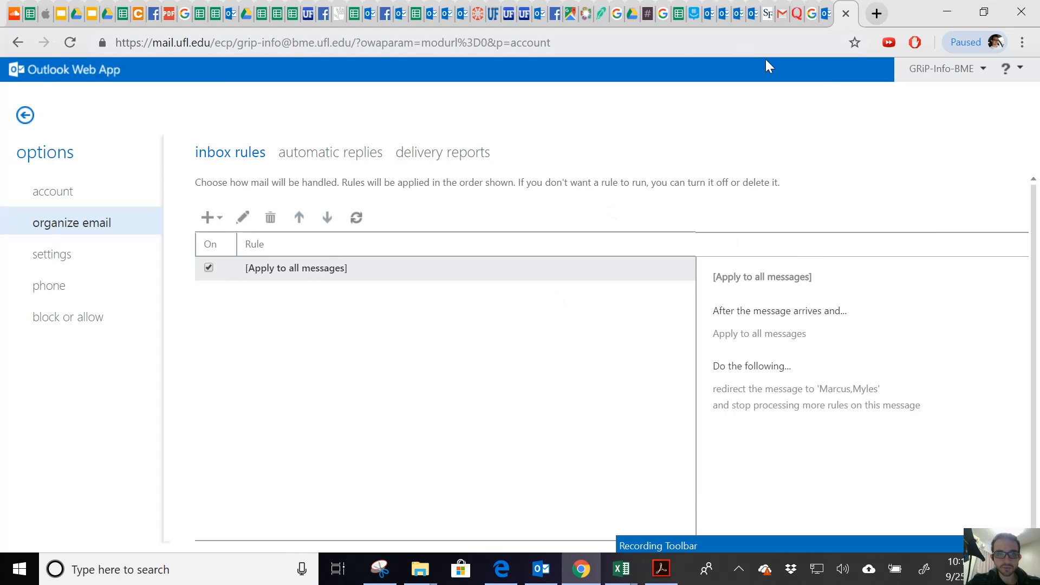
left_click(25, 115)
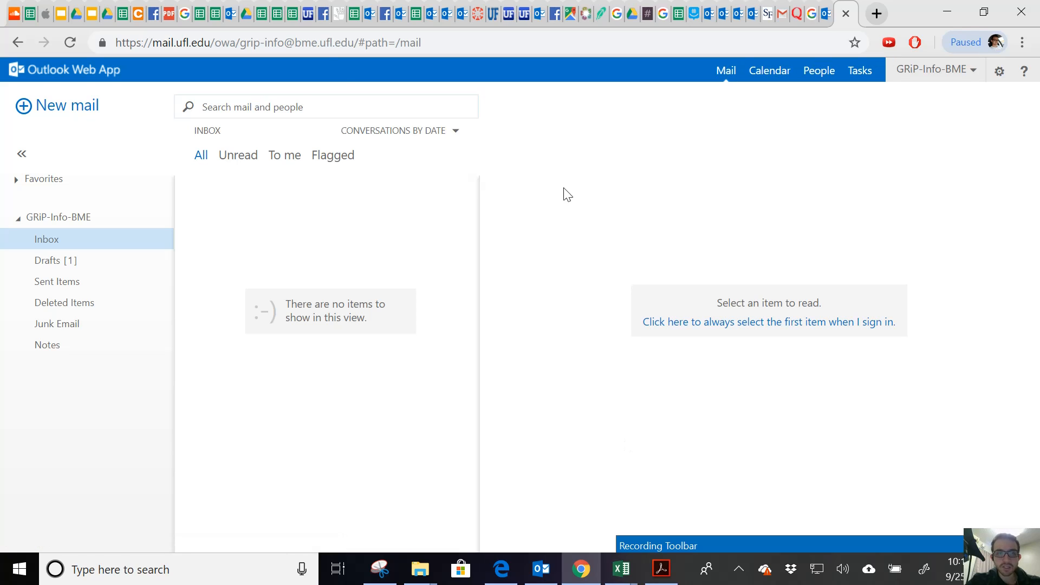
left_click(311, 43)
left_click(444, 42)
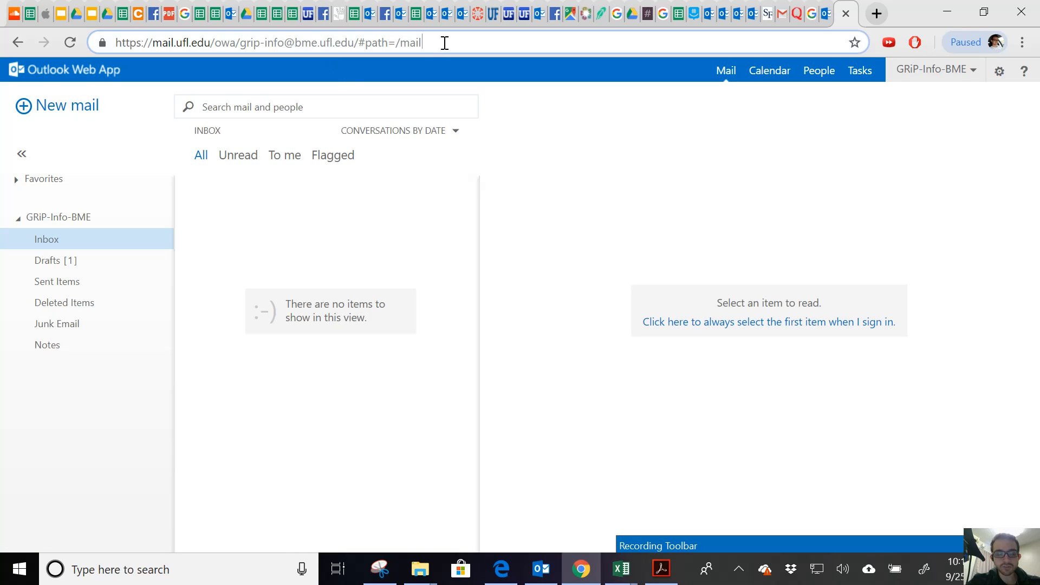
key("Return")
In desktop Outlook, enter the shared GRiP-Family mailbox address as a new account and connect.
left_click(543, 578)
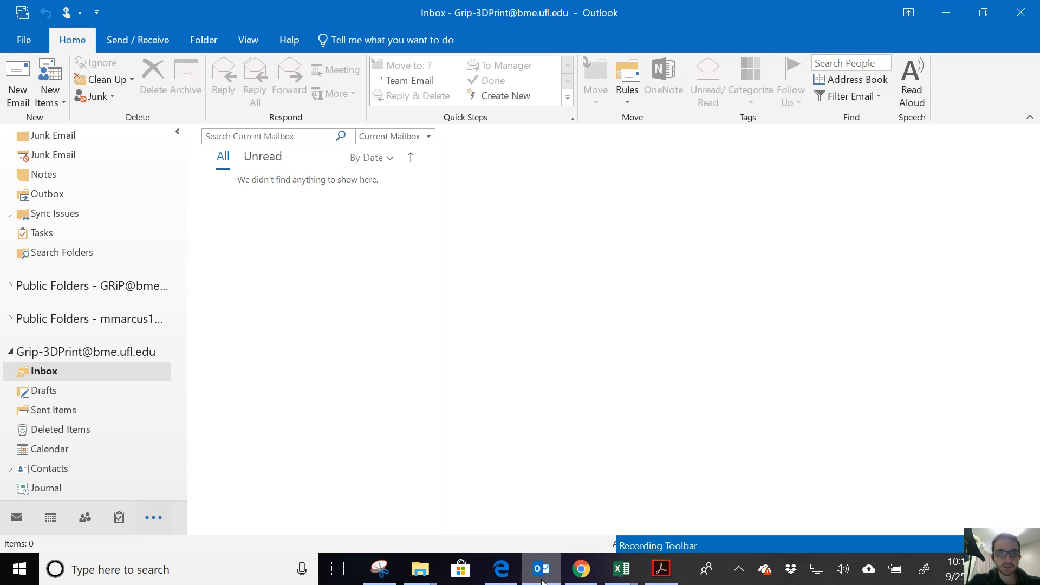
left_click(27, 41)
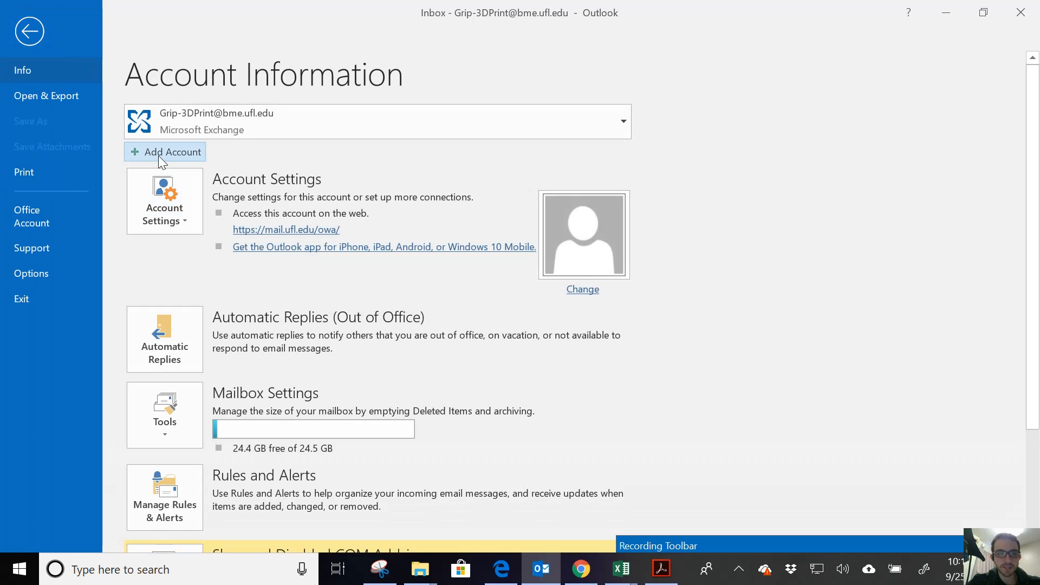
key("Escape")
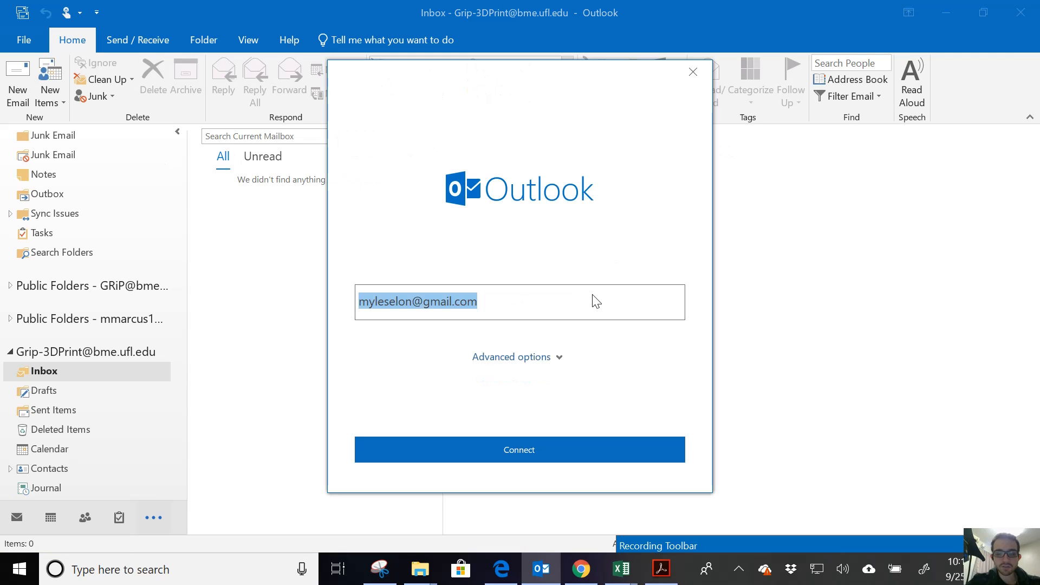
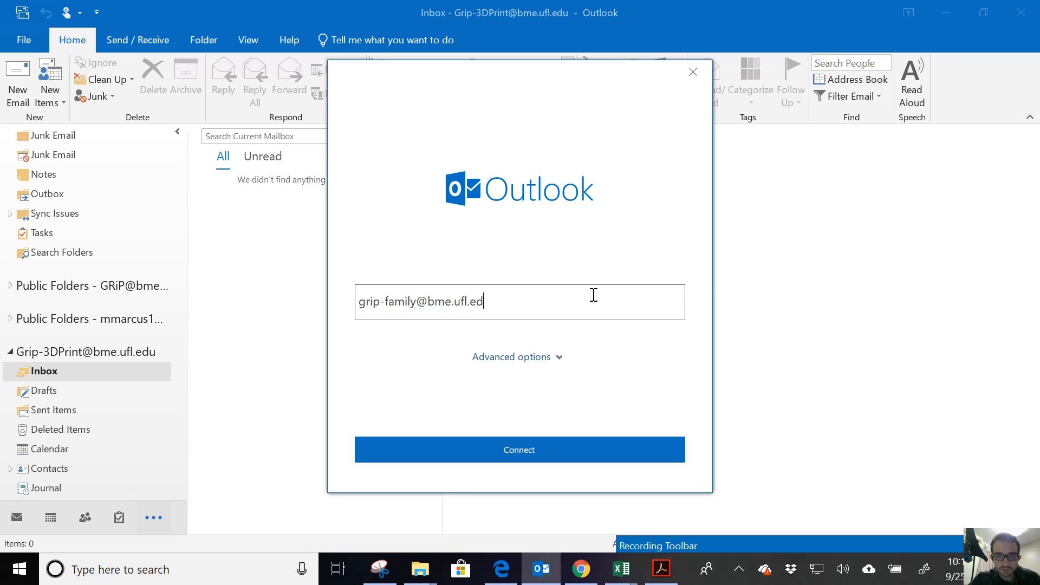
left_click(561, 449)
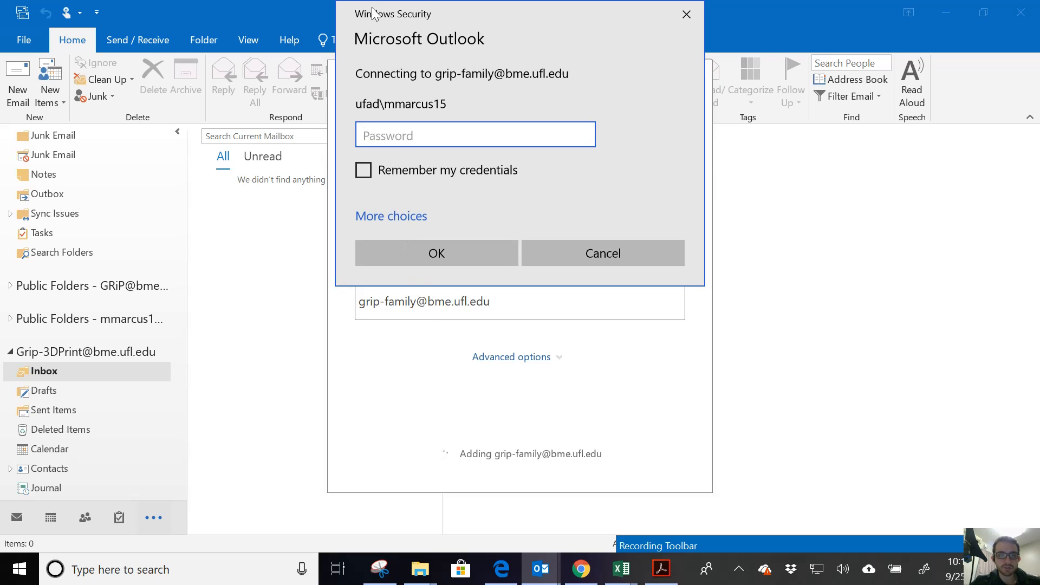
Sign in with a different account using the UFAD university username and password, remembering credentials.
left_click(416, 216)
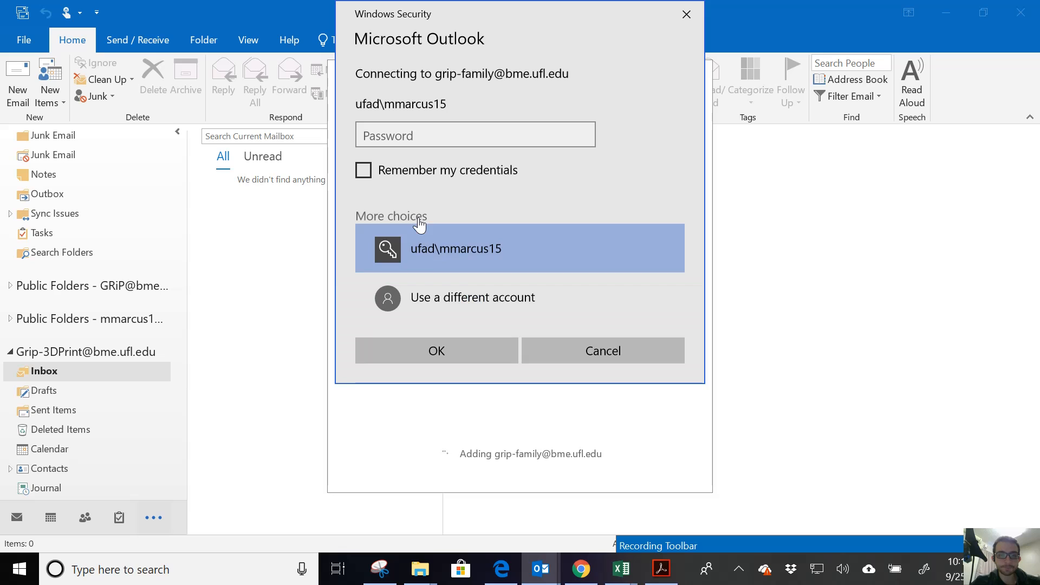
left_click(462, 308)
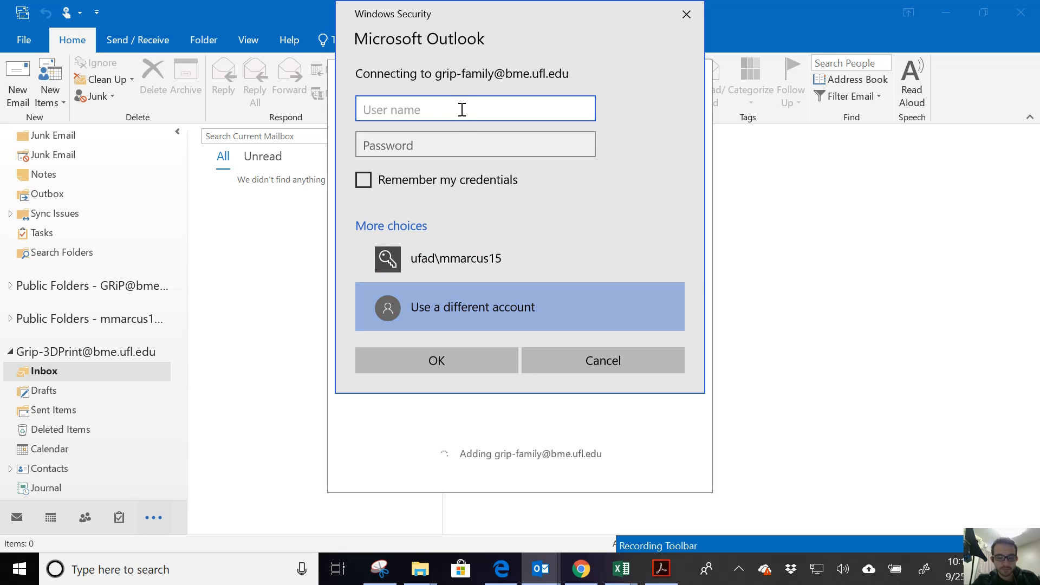
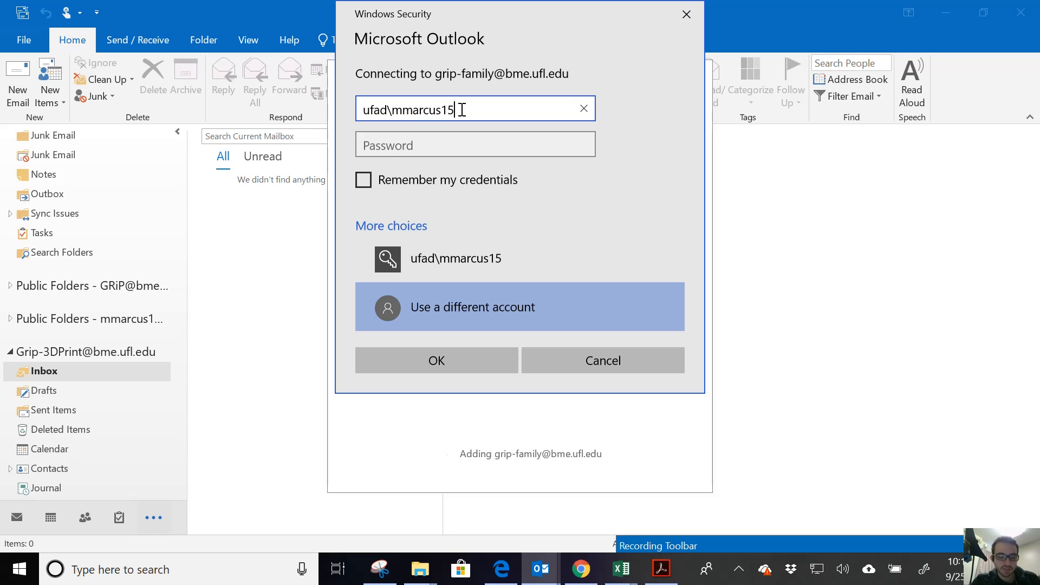
key("Tab")
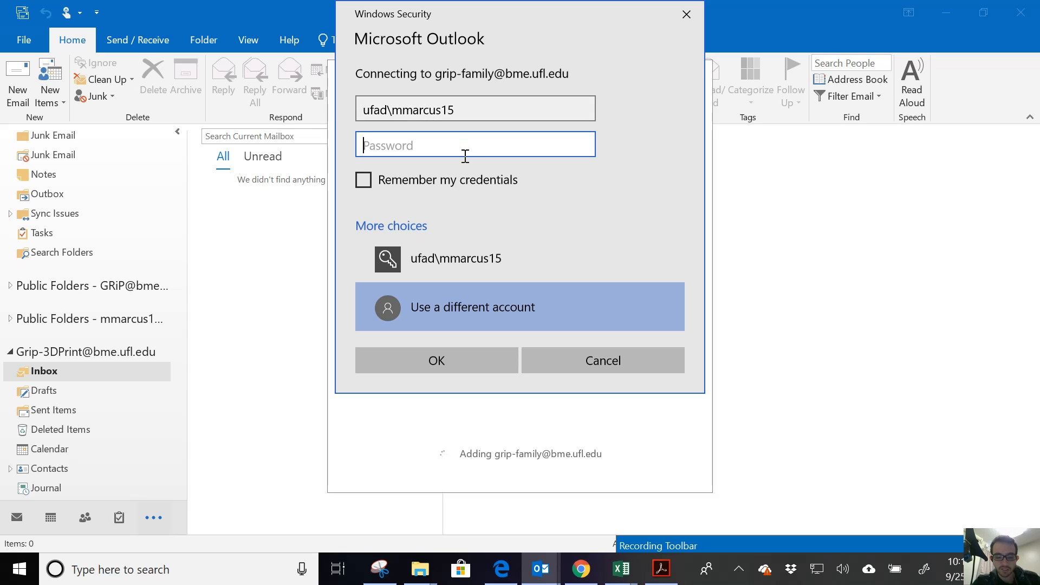
type("********")
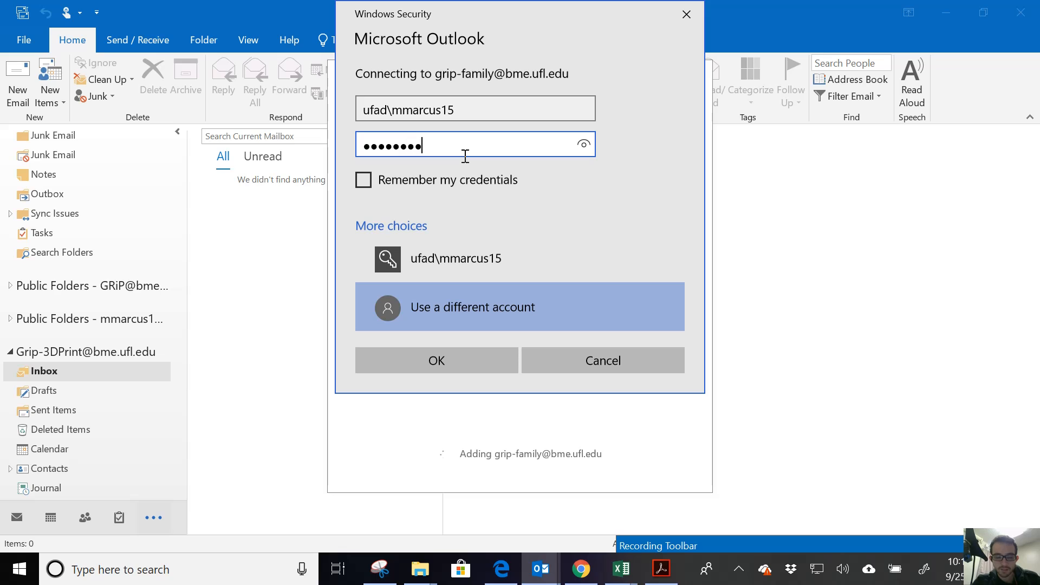
type("**")
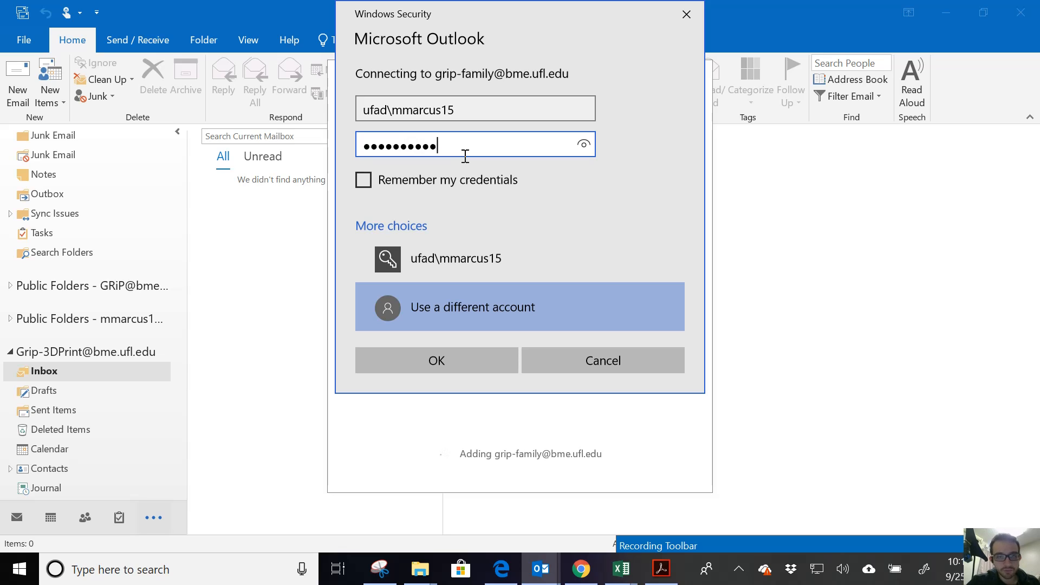
left_click(363, 180)
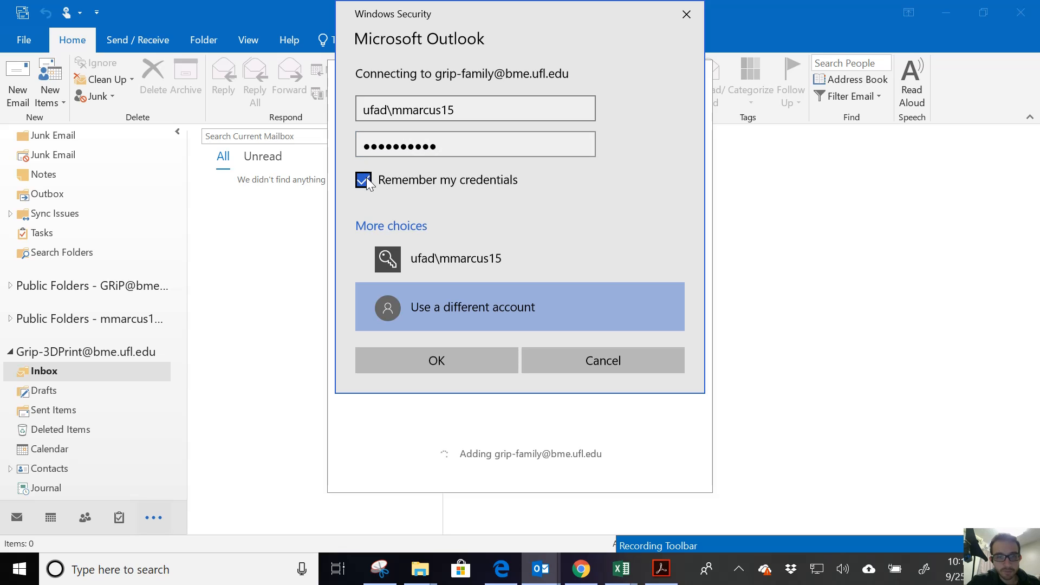
left_click(446, 360)
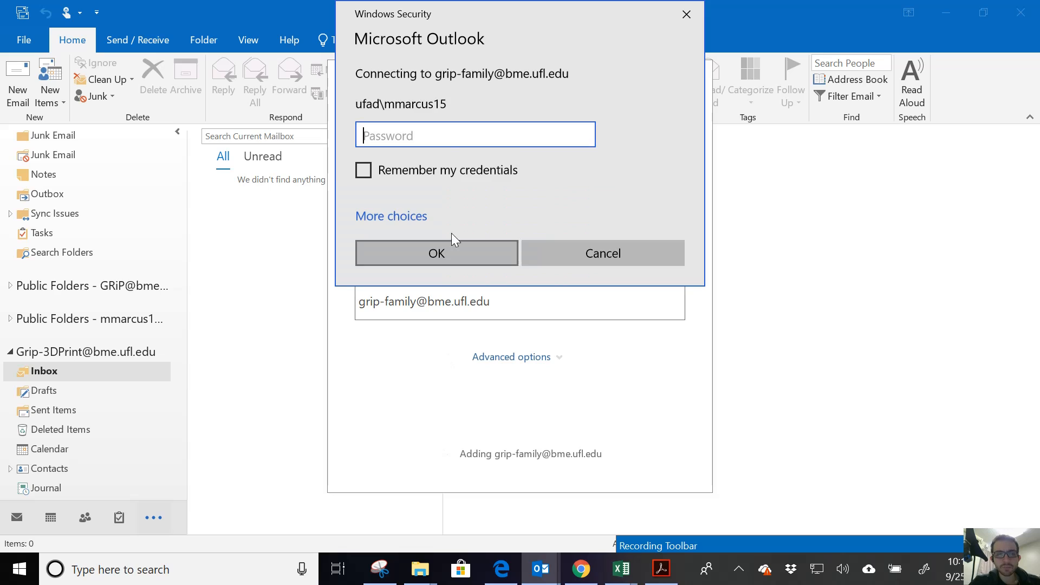
Re-enter the password with Remember my credentials checked until the GRiP-Family mailbox connects.
type("••")
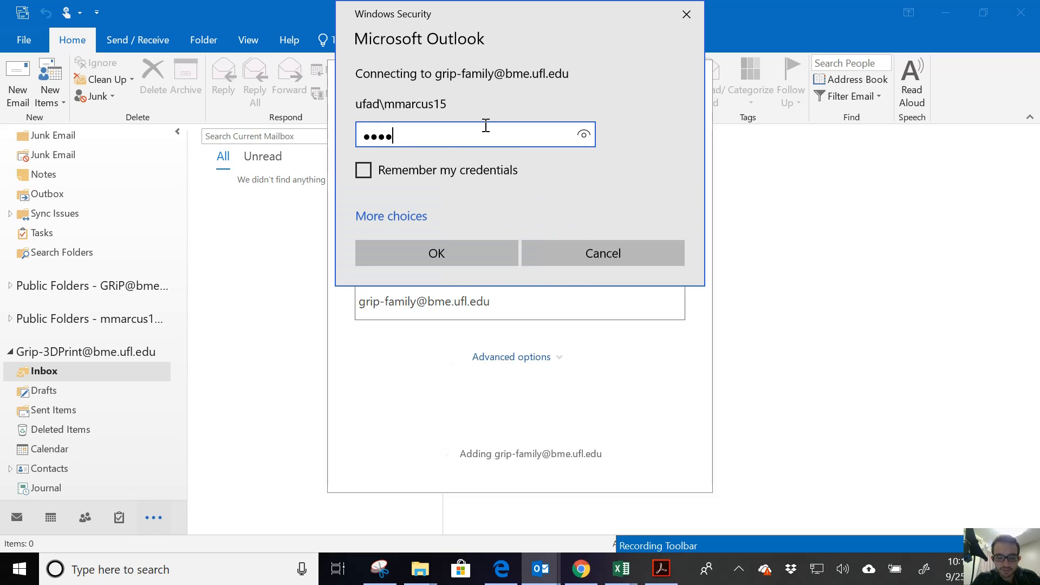
key("BackSpace")
key("BackSpace")
key("BackSpace")
key("BackSpace")
type("•••••••••")
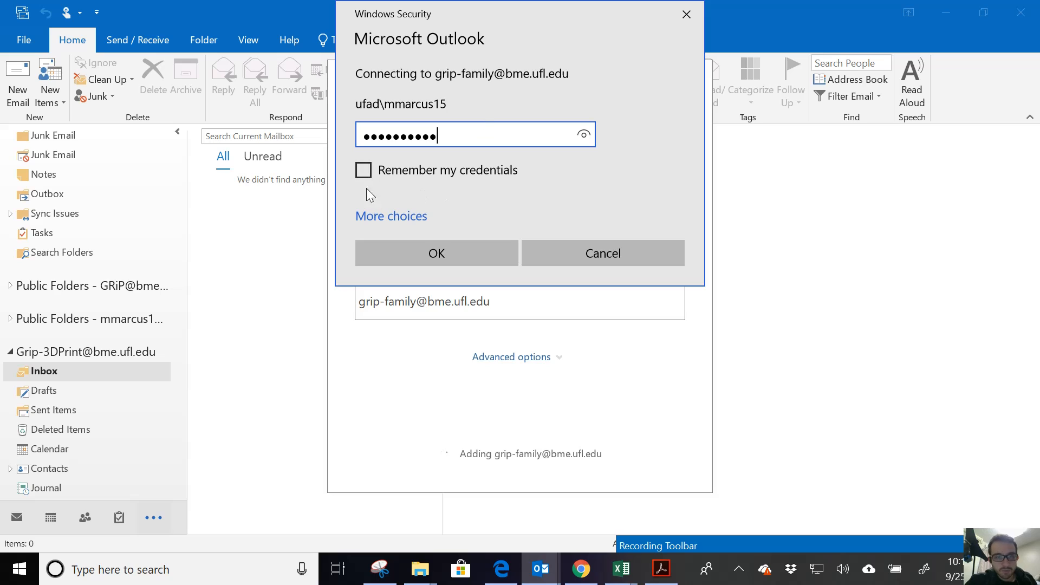
left_click(364, 170)
left_click(431, 250)
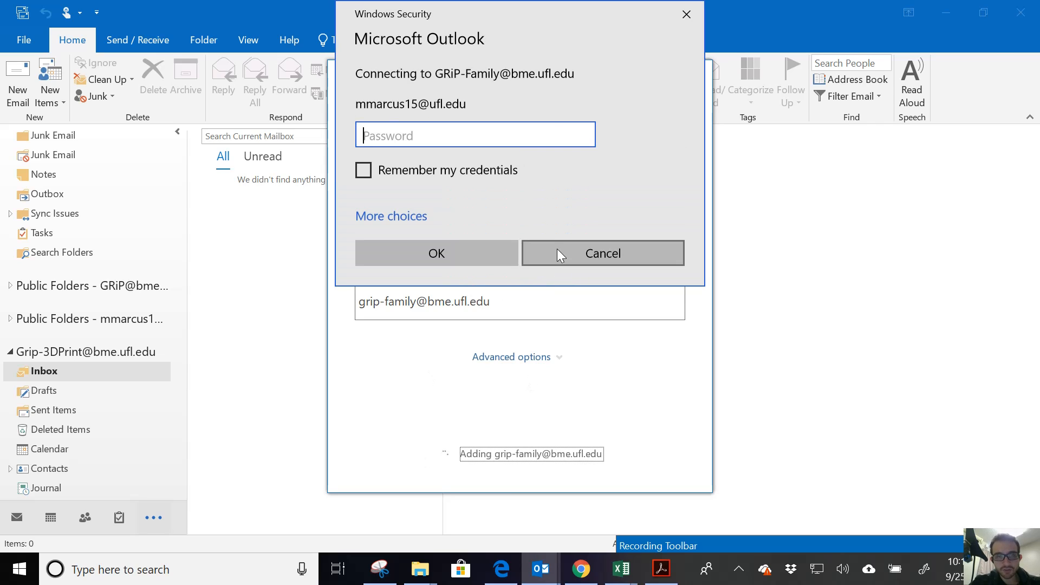
type("••••")
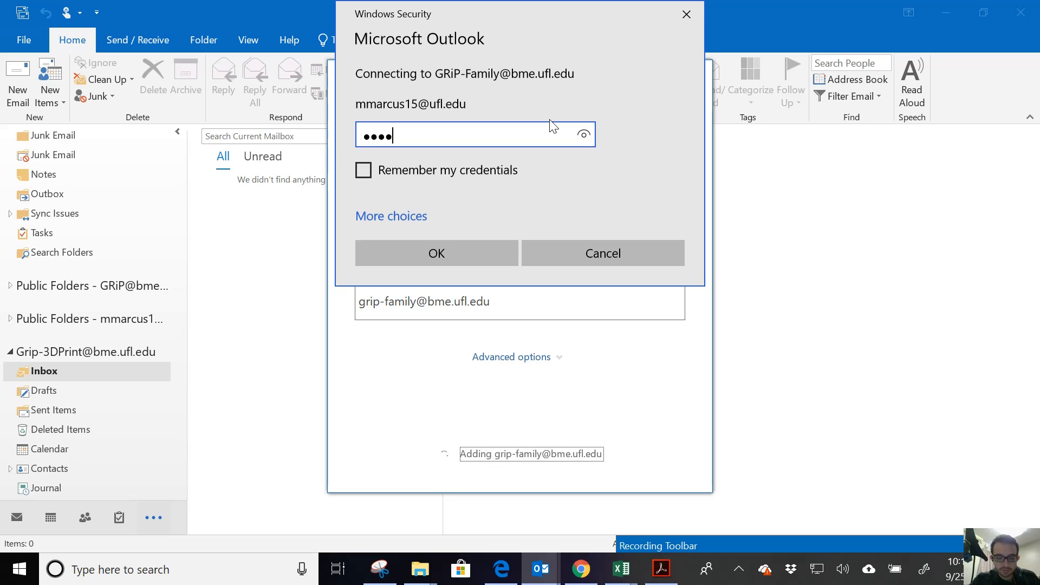
key("BackSpace")
key("BackSpace")
key("BackSpace")
key("BackSpace")
type("••••")
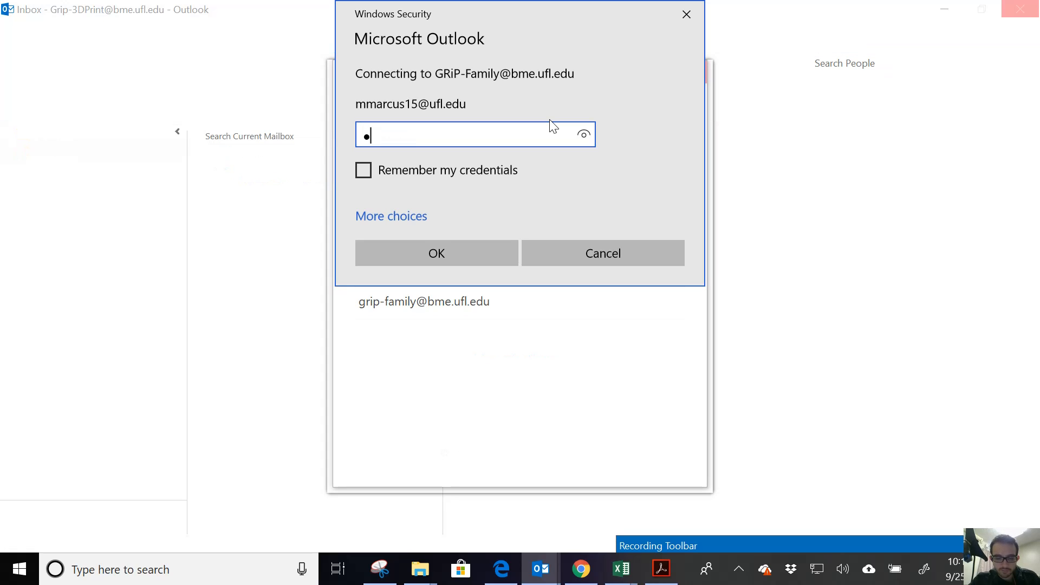
key("BackSpace")
type("••••••••••")
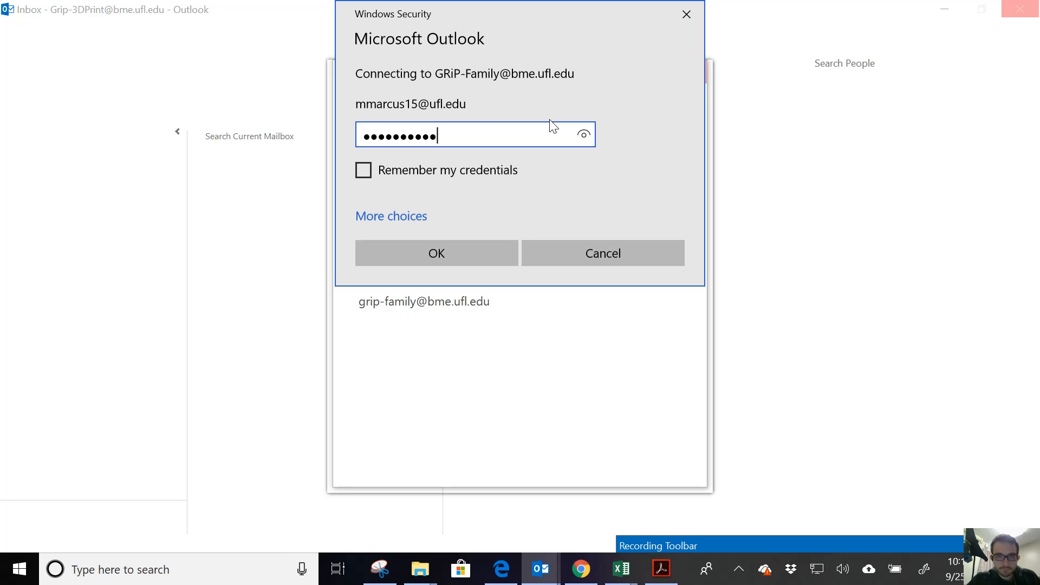
left_click(467, 173)
left_click(467, 245)
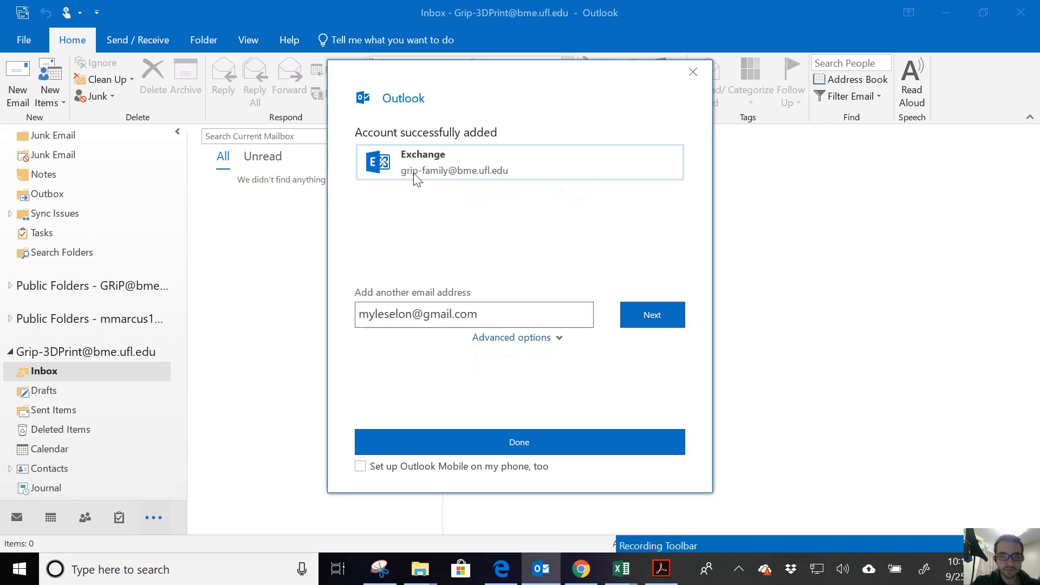
Finish the account setup and return to the desktop Outlook window.
left_click(540, 430)
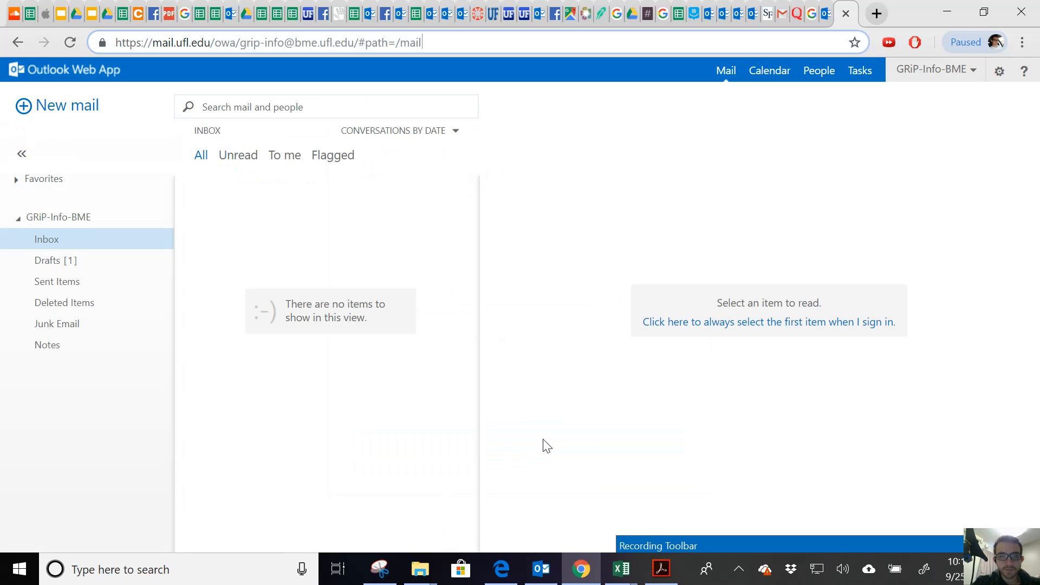
left_click(542, 570)
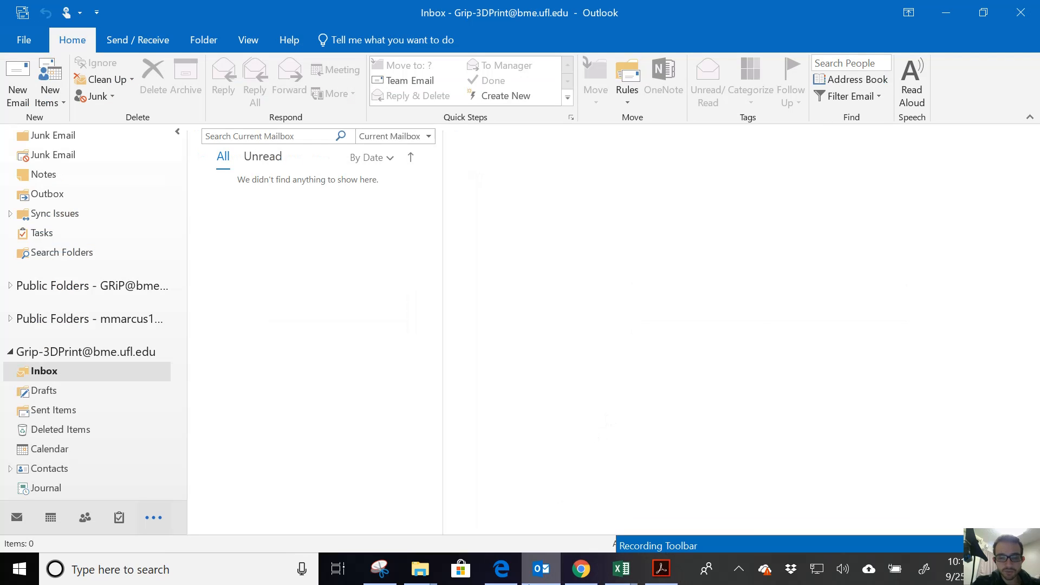
left_click(529, 583)
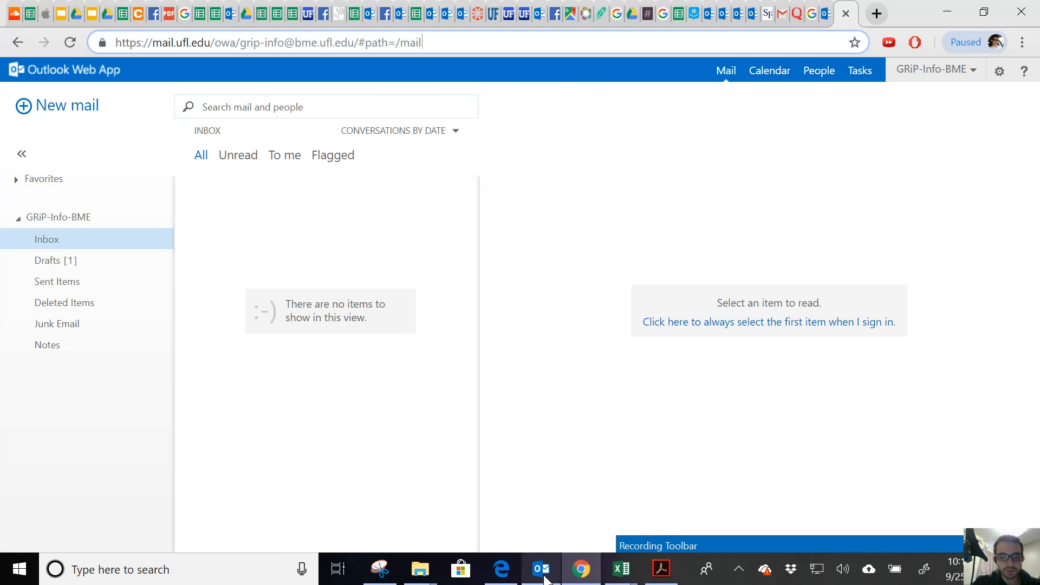
left_click(541, 570)
Open the GRiP-Family account's server settings from File > Account Settings > Email tab.
left_click(28, 46)
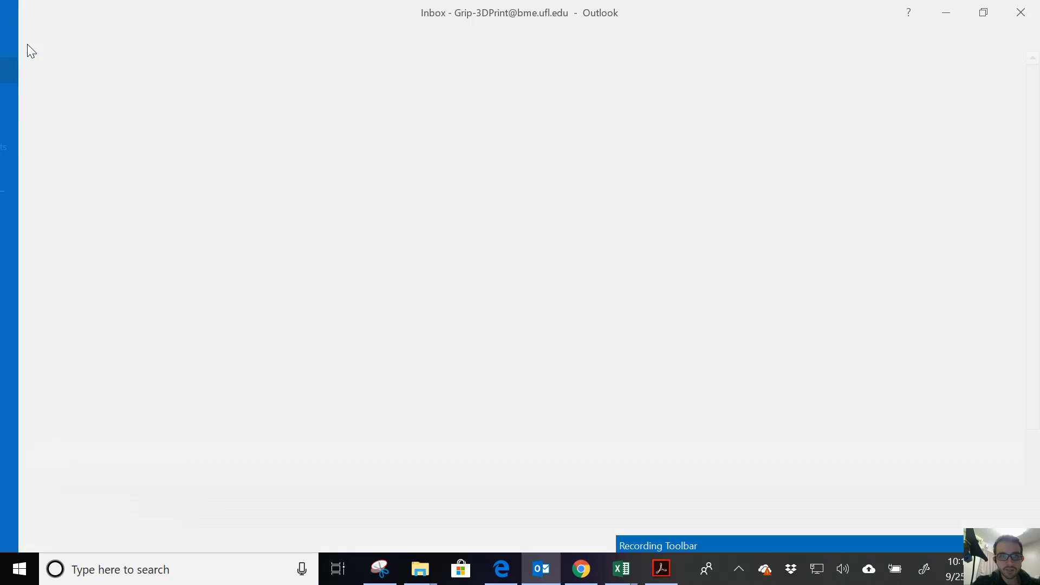
left_click(160, 191)
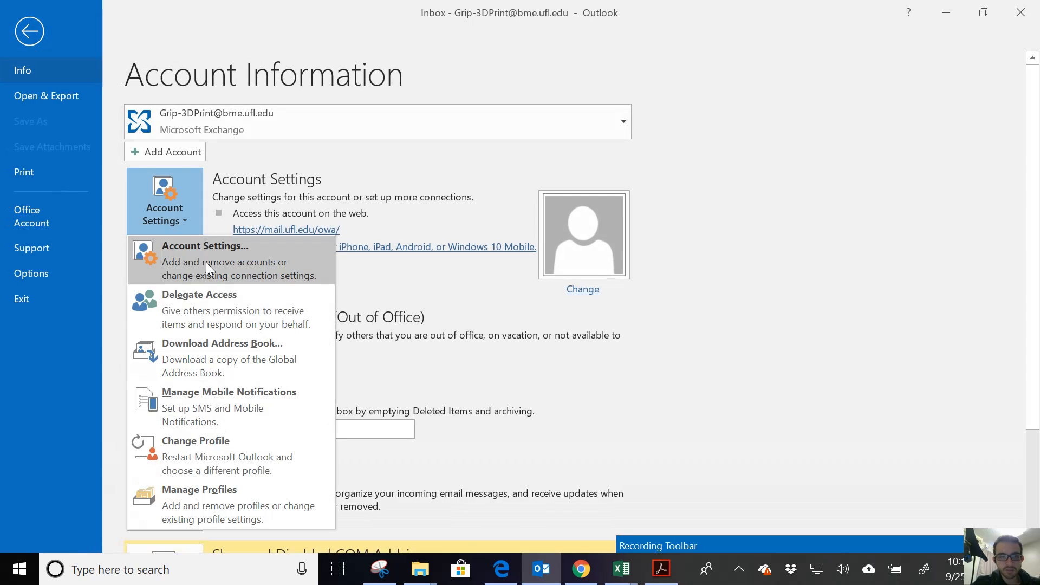
left_click(206, 262)
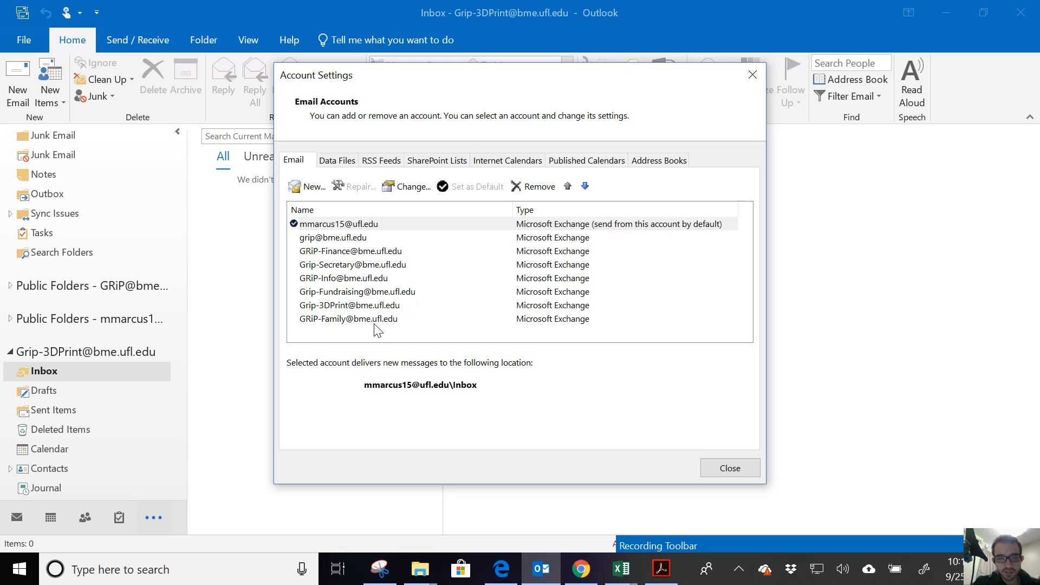
left_click(375, 320)
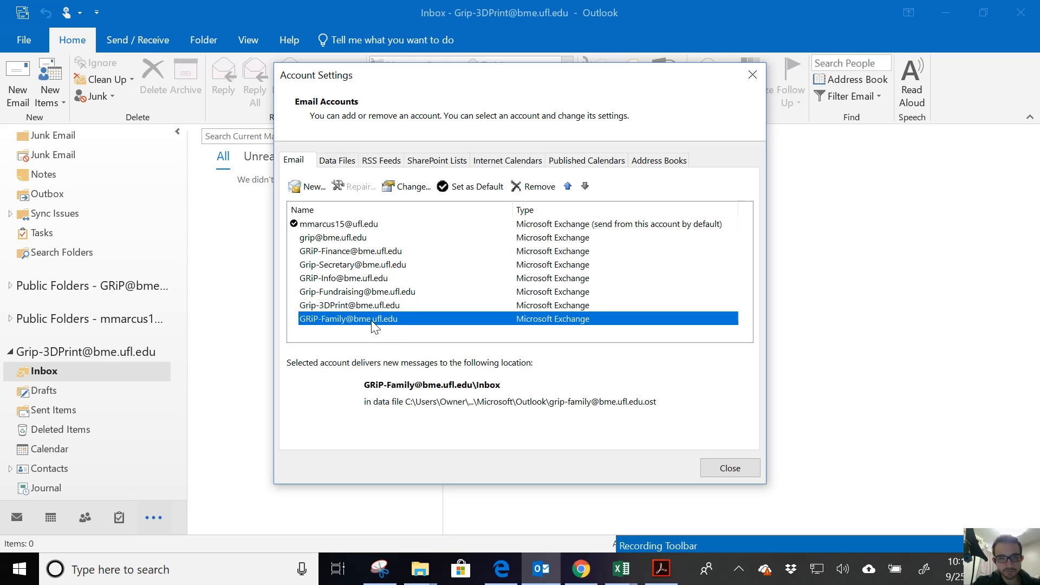
double_click(373, 321)
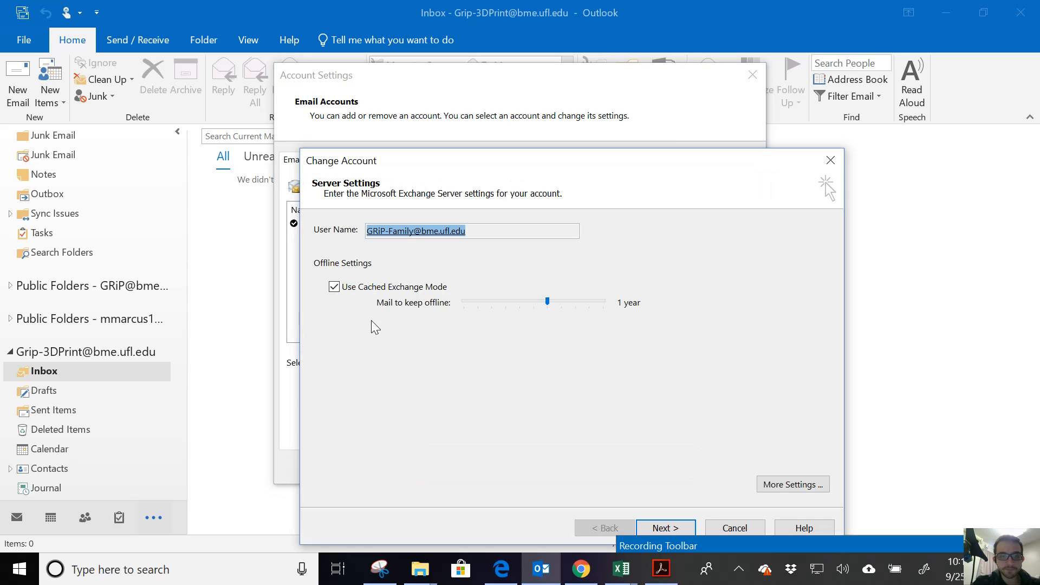
Uncheck Use Cached Exchange Mode under More Settings > Advanced, apply, and finish the account change.
left_click(791, 491)
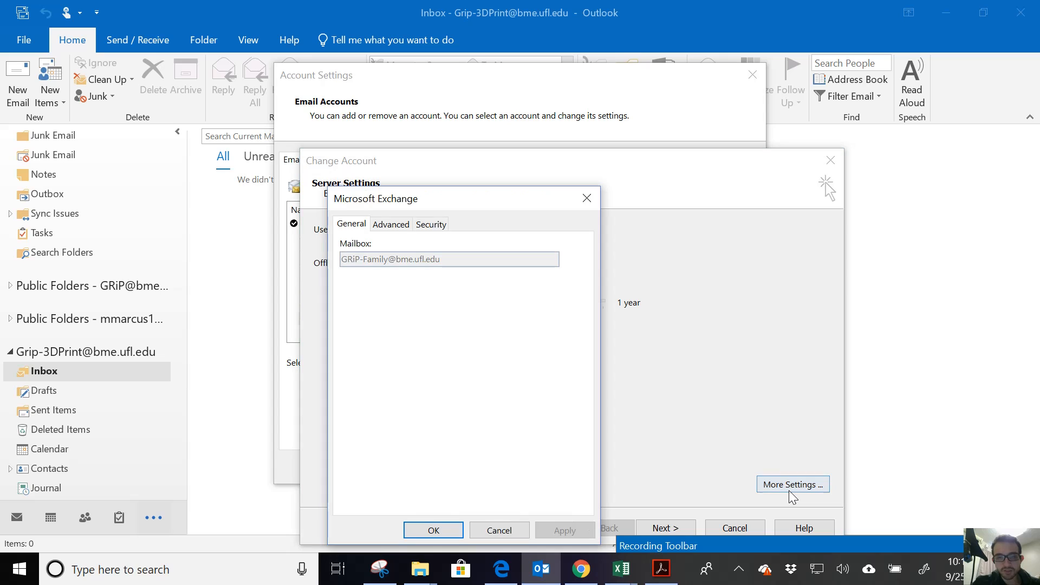
left_click(403, 224)
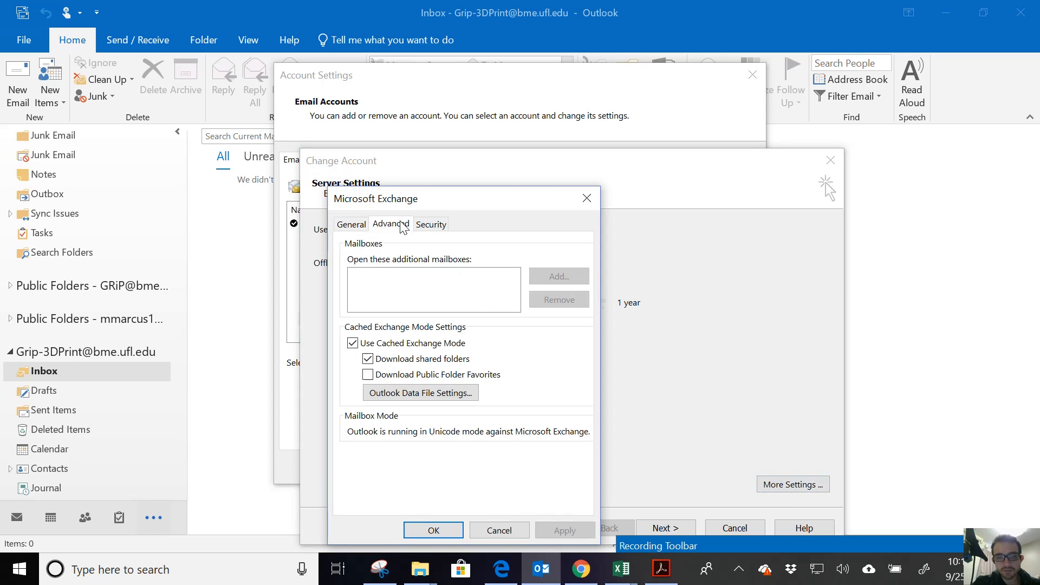
left_click(353, 343)
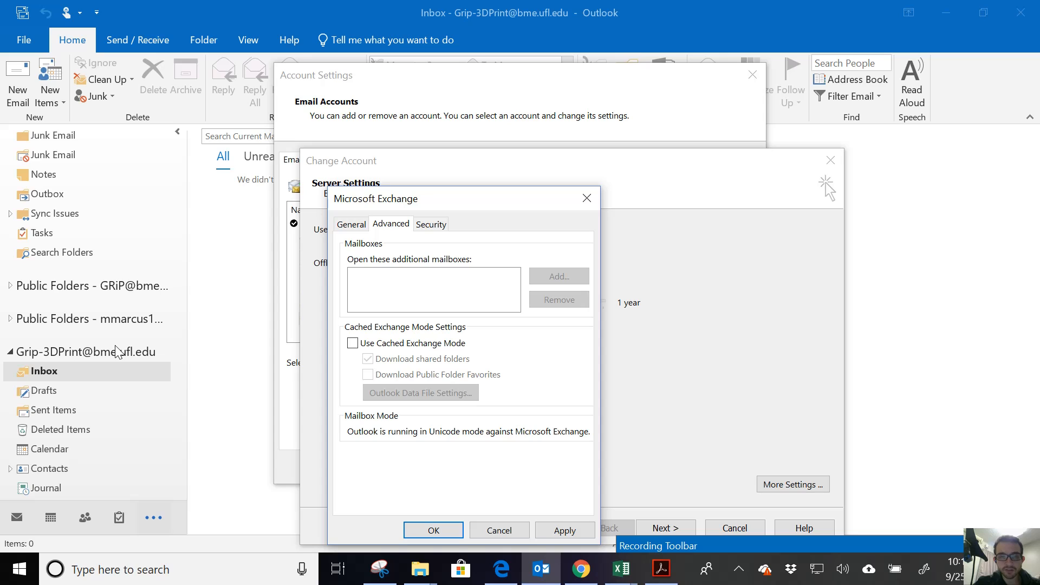
left_click(582, 534)
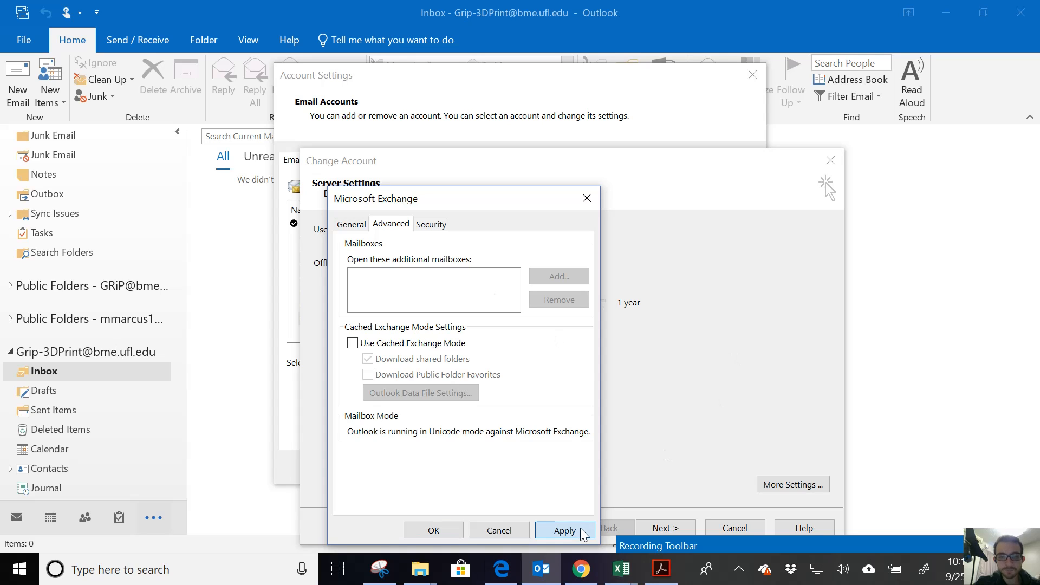
left_click(639, 345)
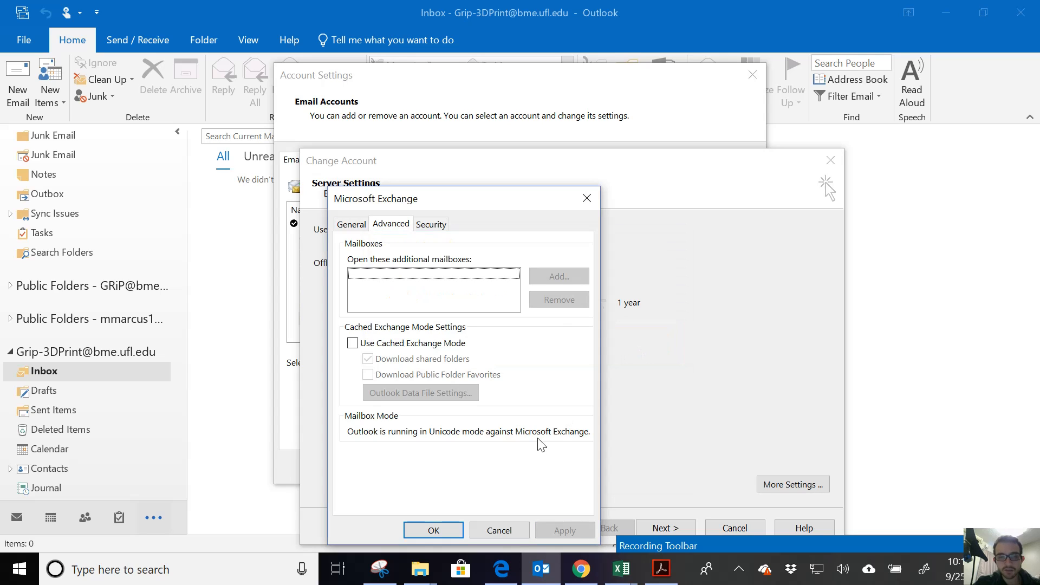
left_click(420, 536)
left_click(666, 528)
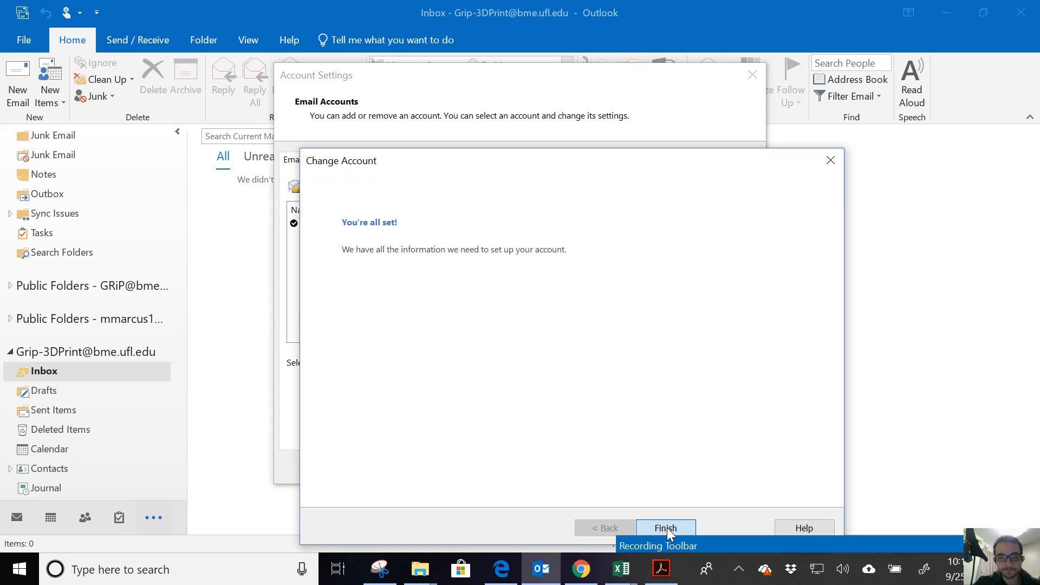
left_click(666, 528)
Close Account Settings, browse GRiP-Family's Drafts, Inbox and Sent Items, then start a new email.
left_click(729, 468)
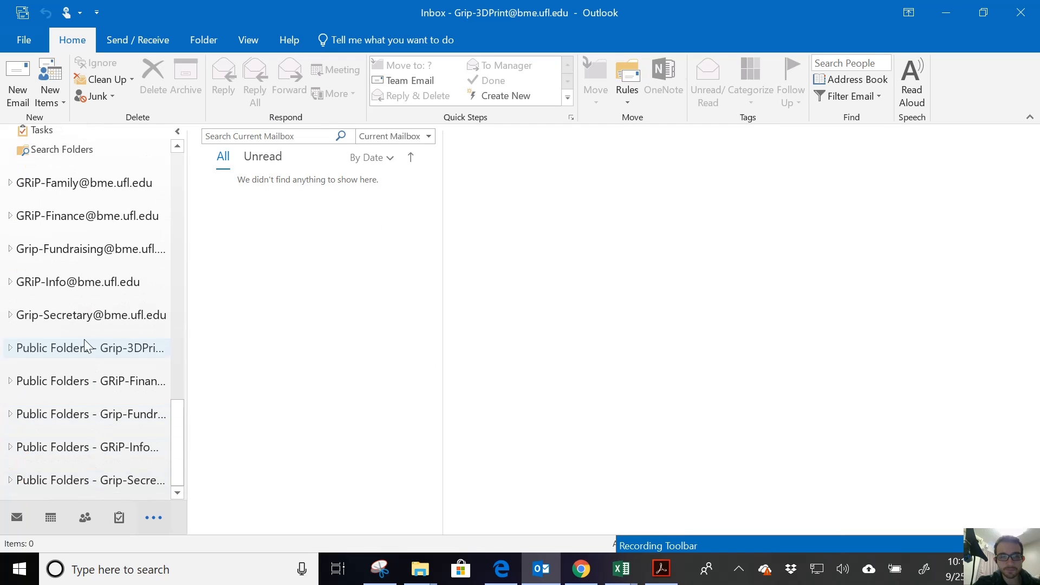
left_click(9, 185)
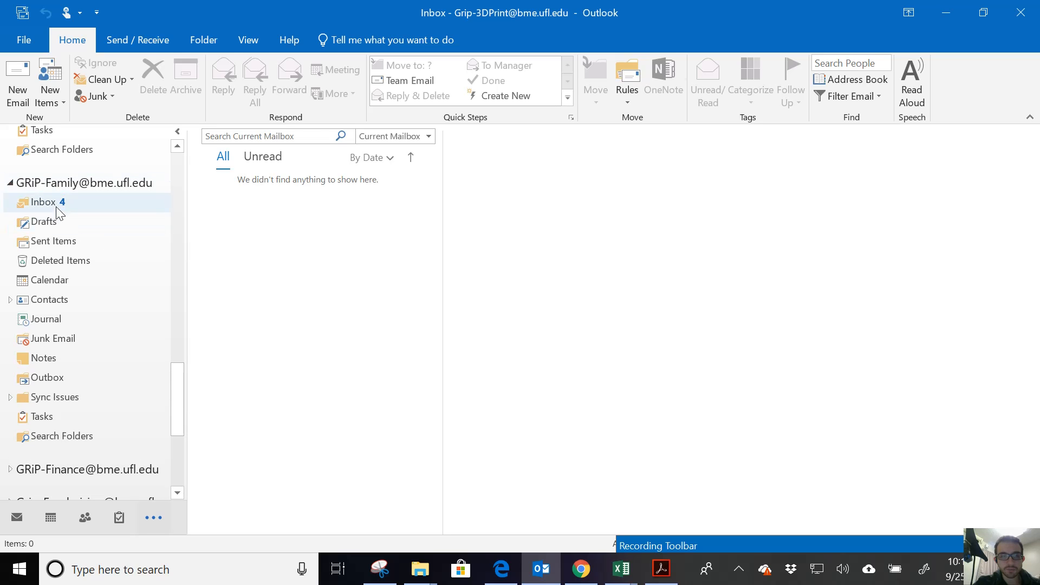
left_click(58, 224)
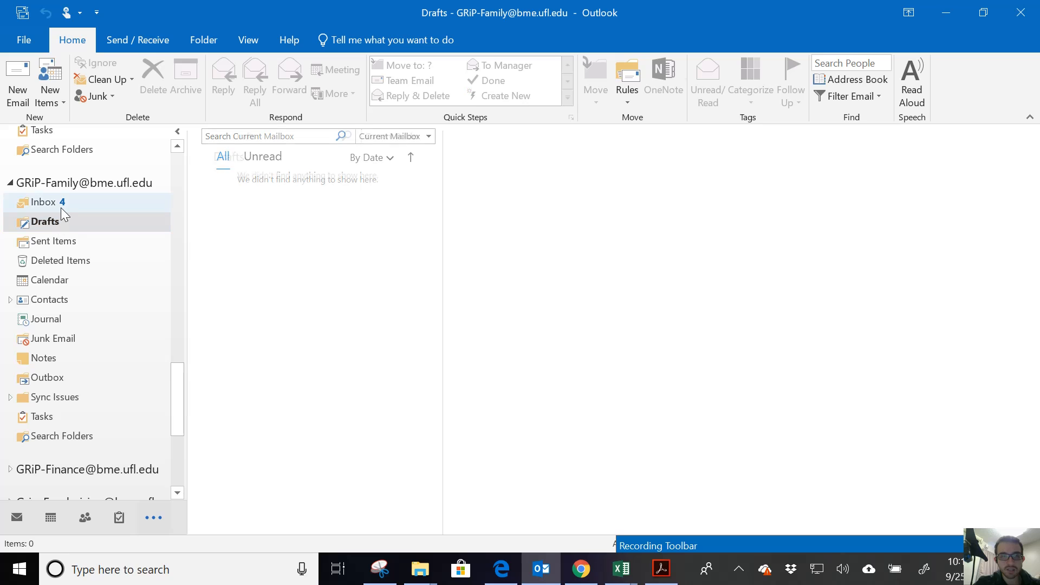
left_click(61, 206)
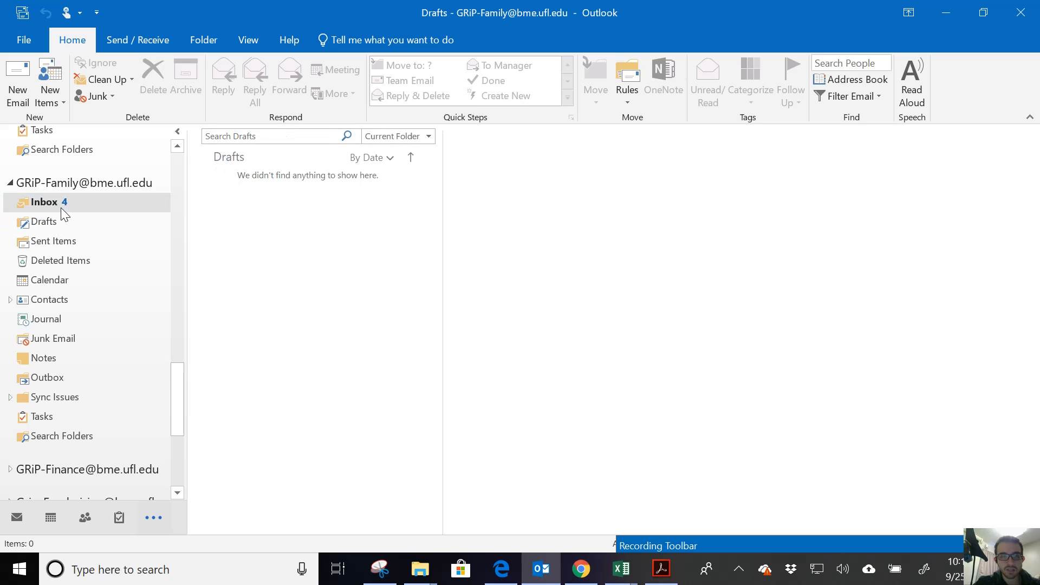
left_click(67, 243)
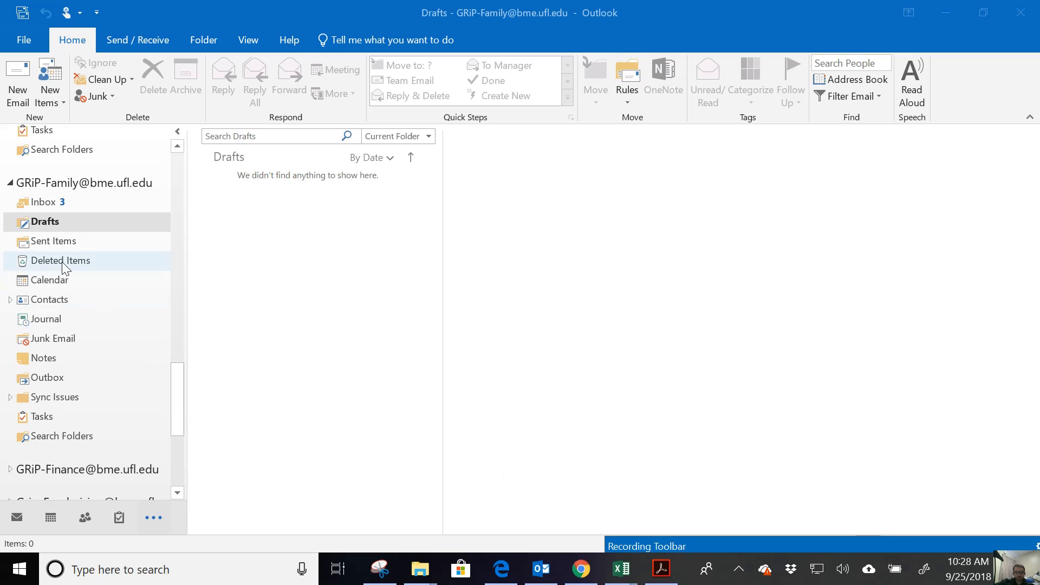
left_click(18, 71)
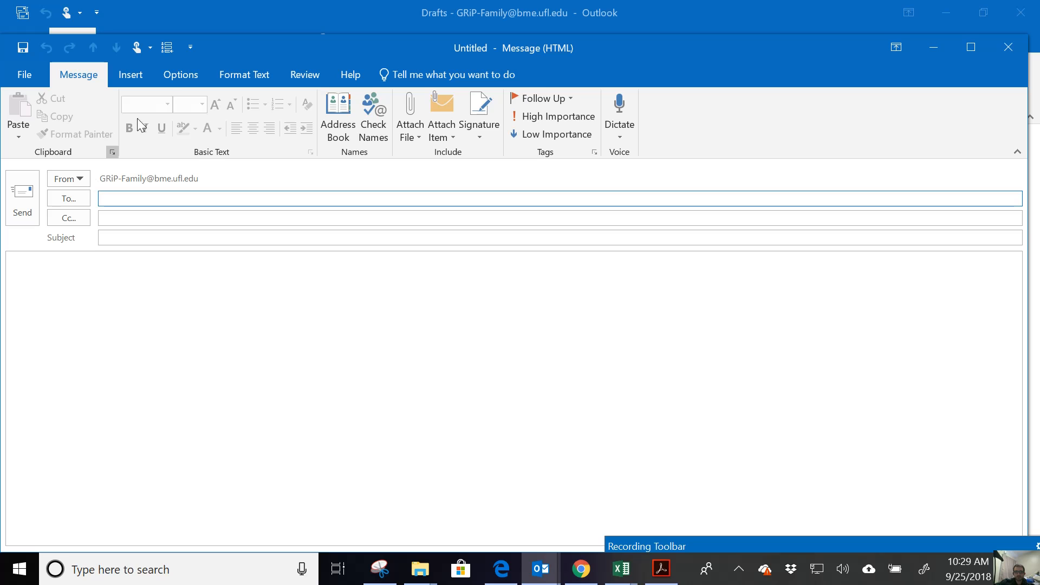
Try the sender addresses in the Options tab's From list, ending with the GRiP-Family mailbox as sender.
left_click(162, 69)
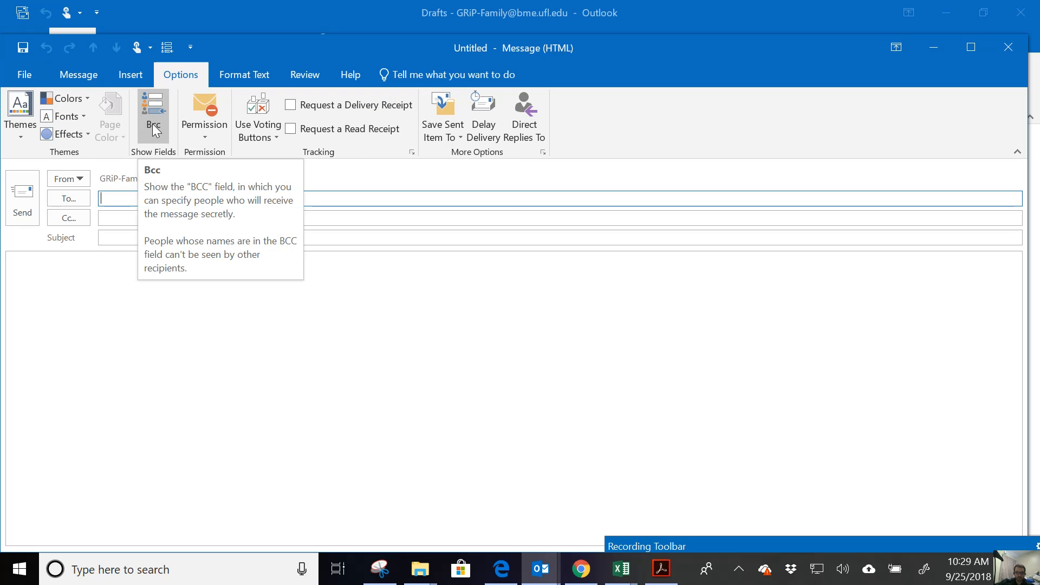
left_click(74, 180)
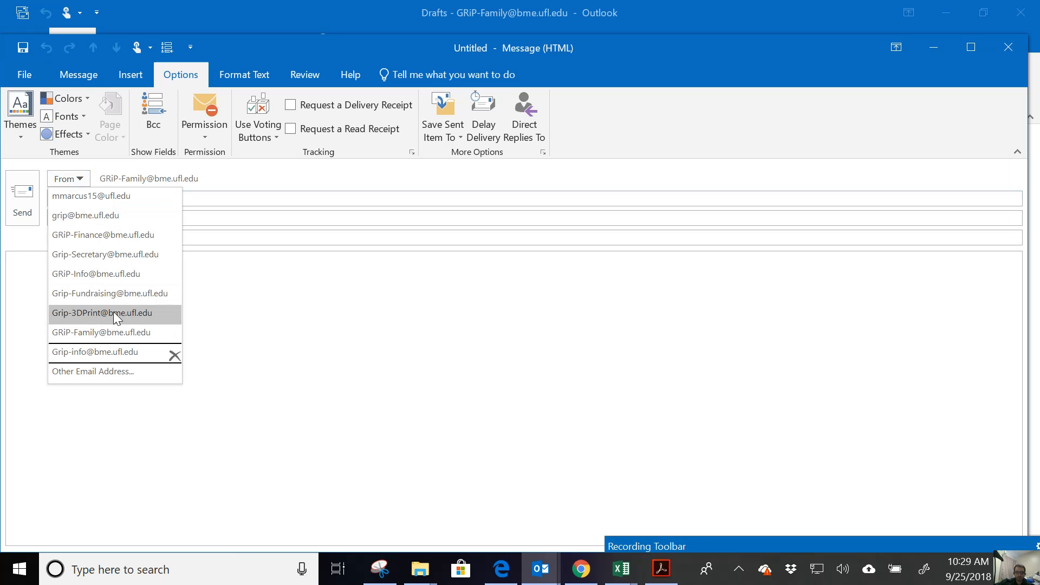
left_click(111, 332)
left_click(69, 179)
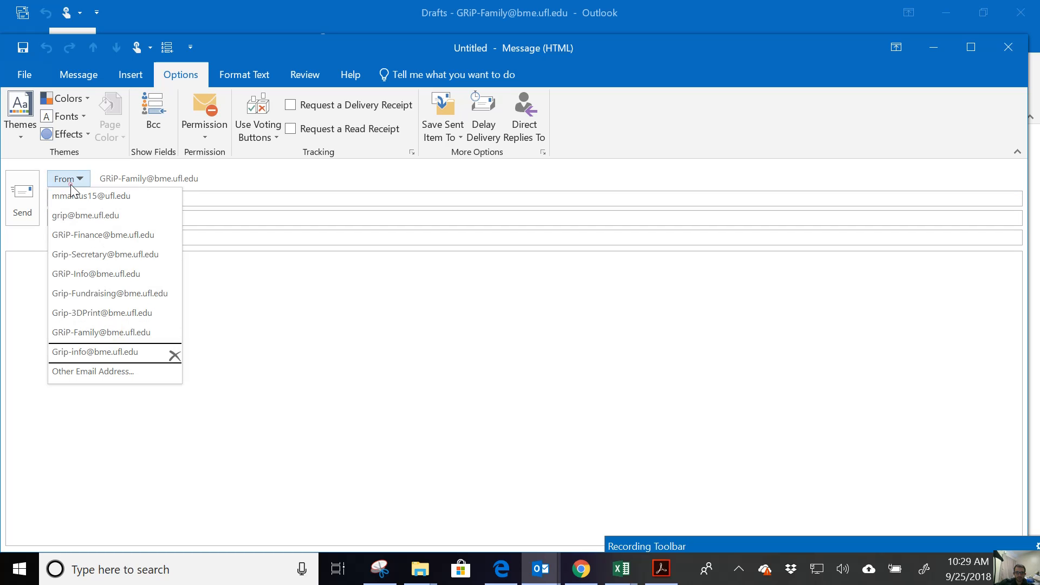
left_click(83, 196)
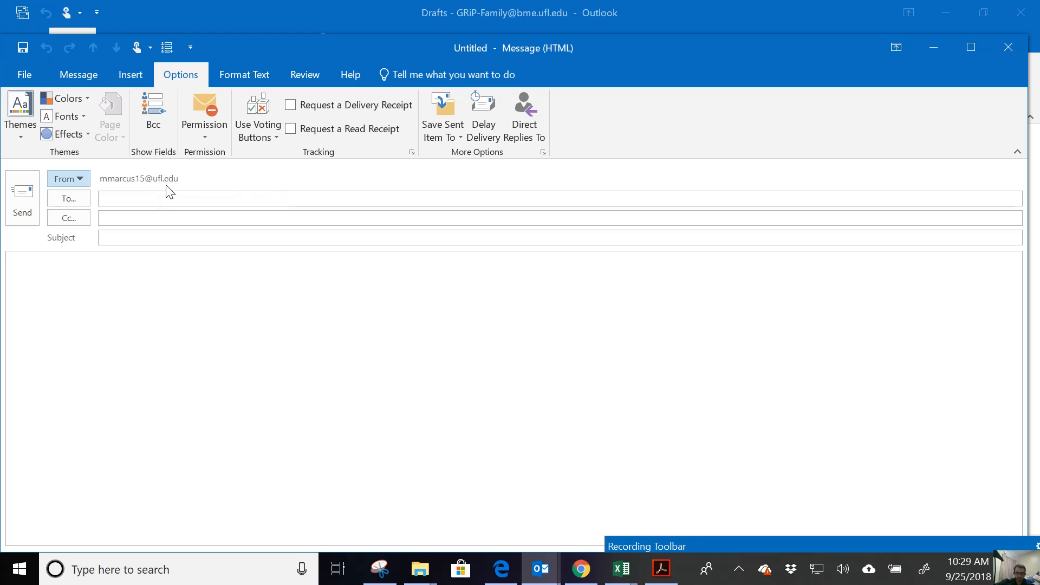
left_click(77, 179)
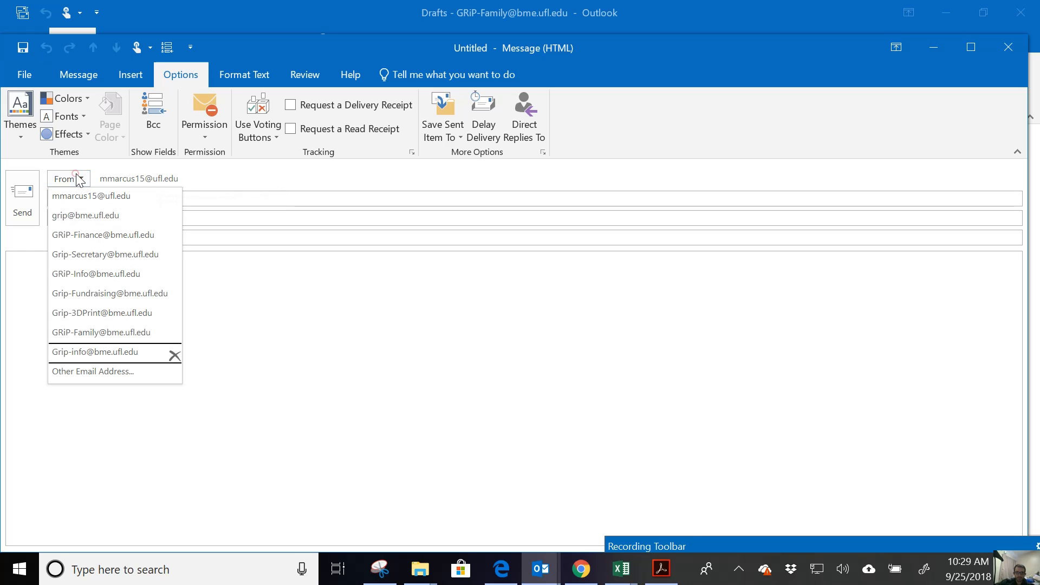
left_click(111, 331)
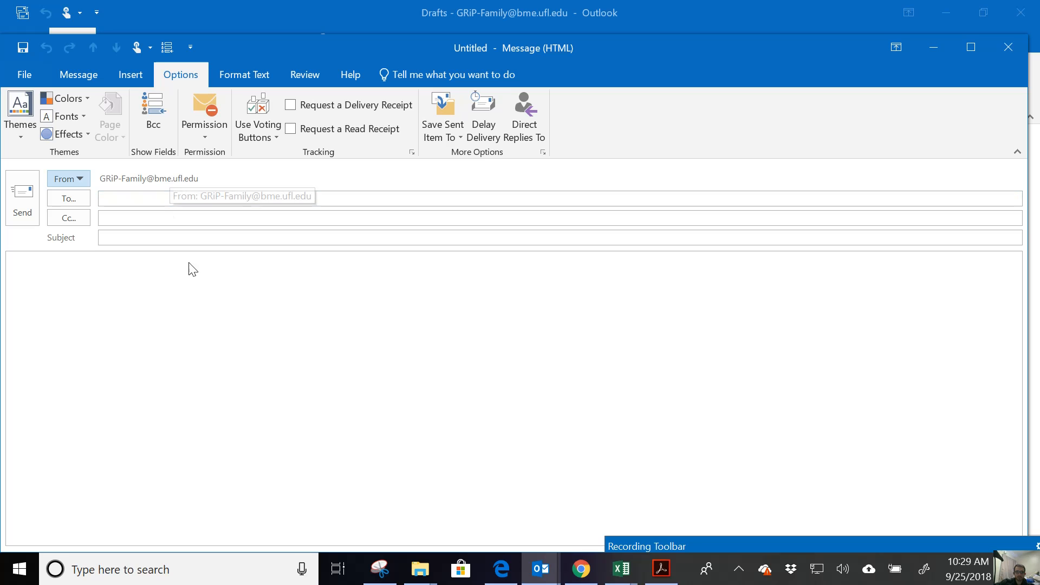
left_click(691, 542)
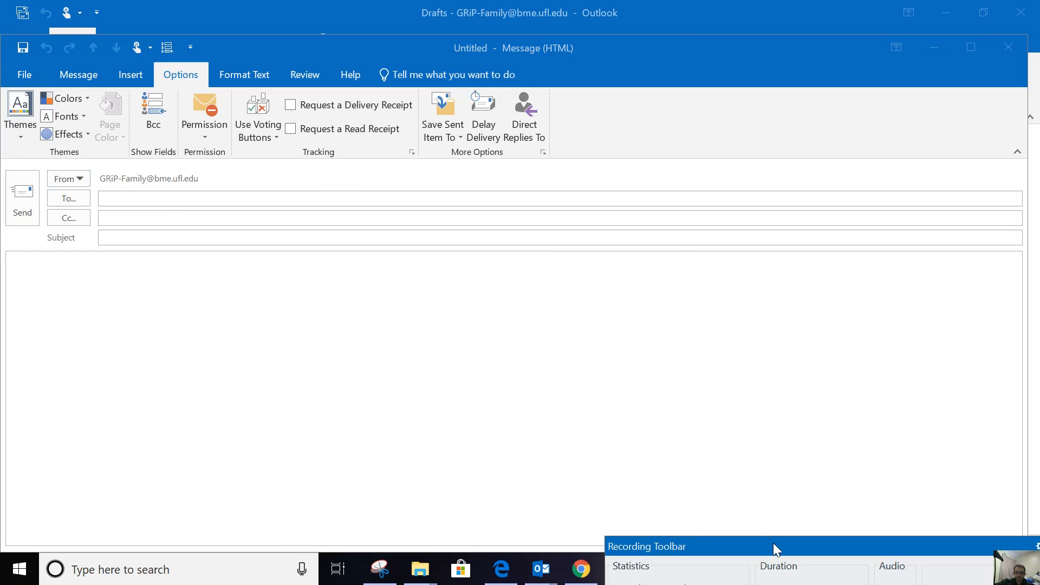